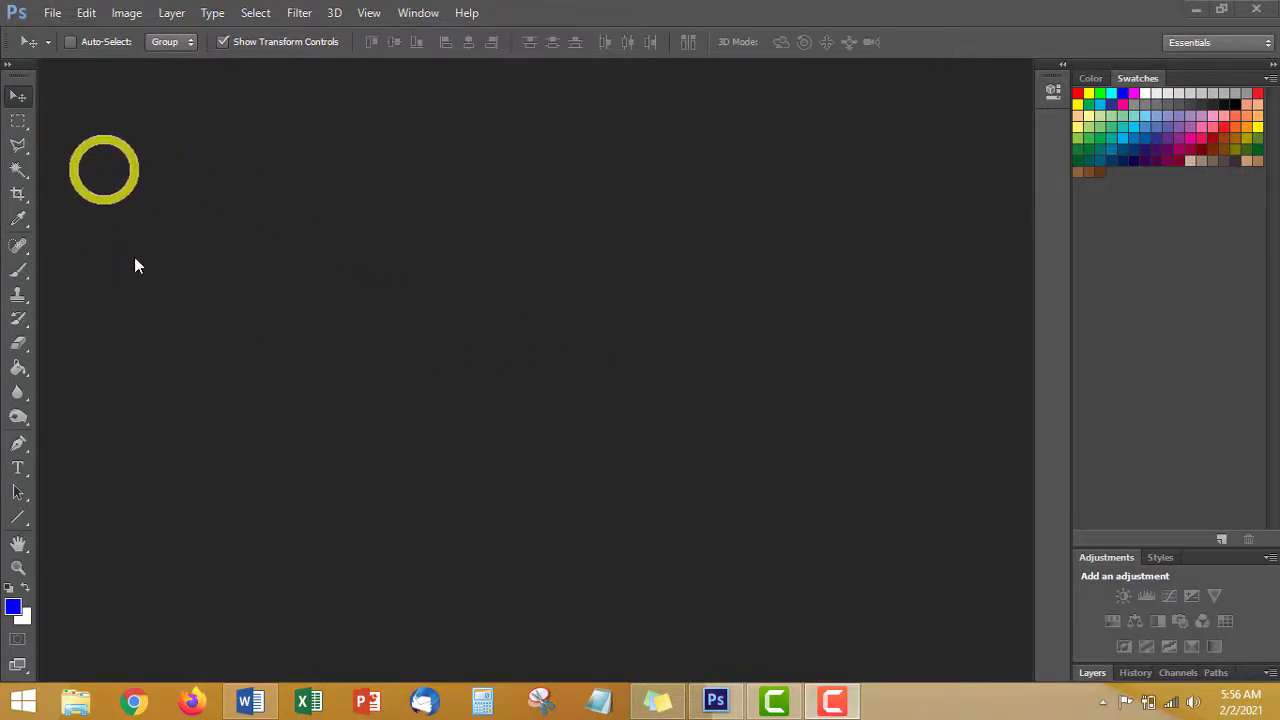
Step: Open Penguins.jpg from the Sample Picture folder through File > Open
click(56, 14)
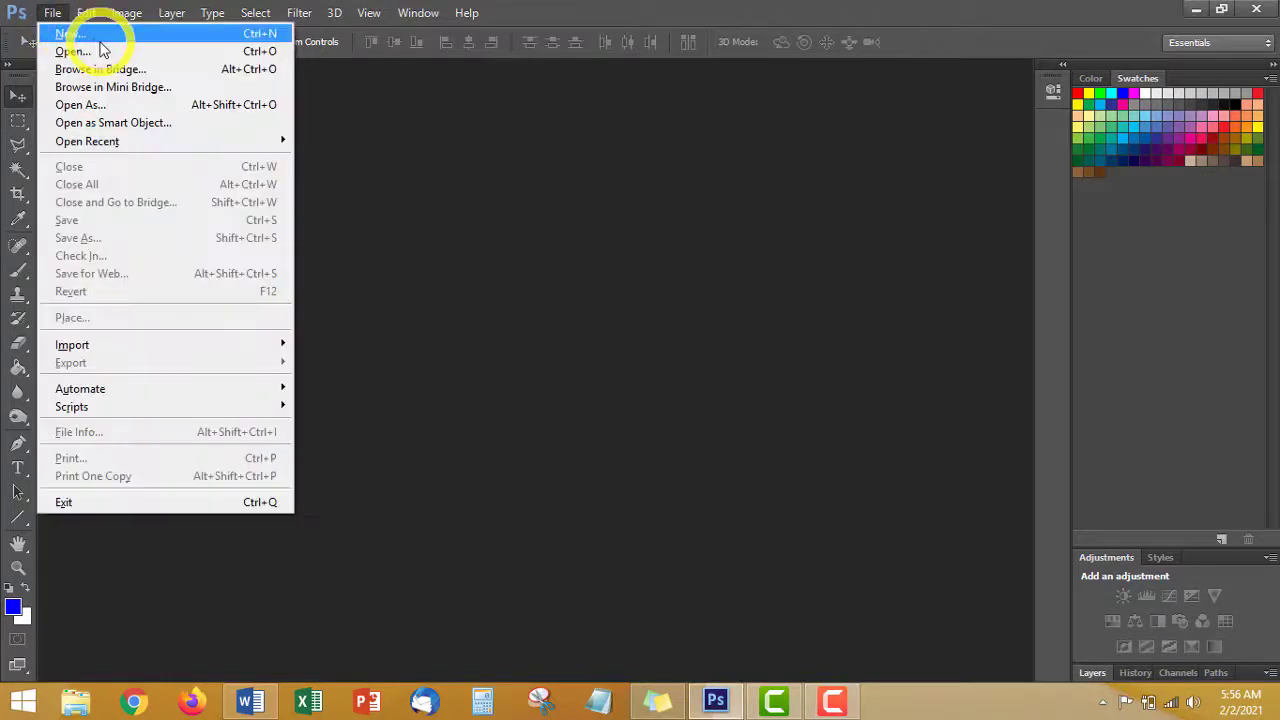
click(88, 52)
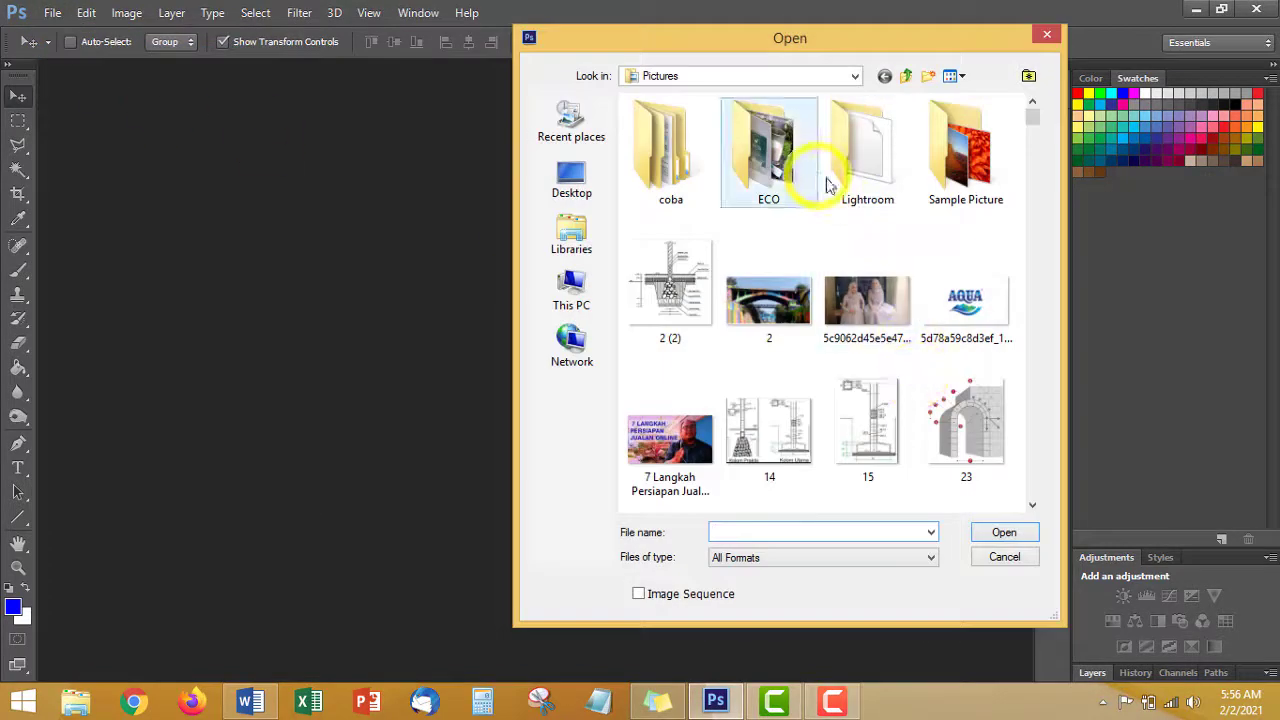
click(983, 170)
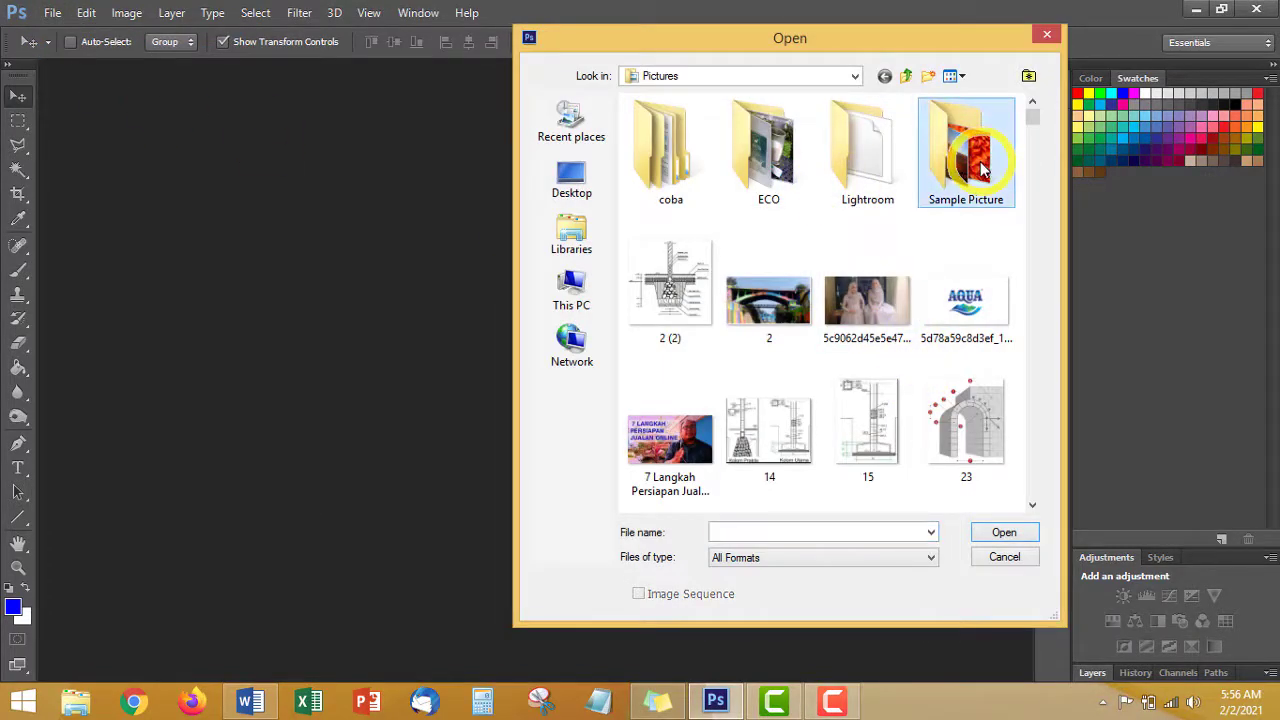
double_click(983, 170)
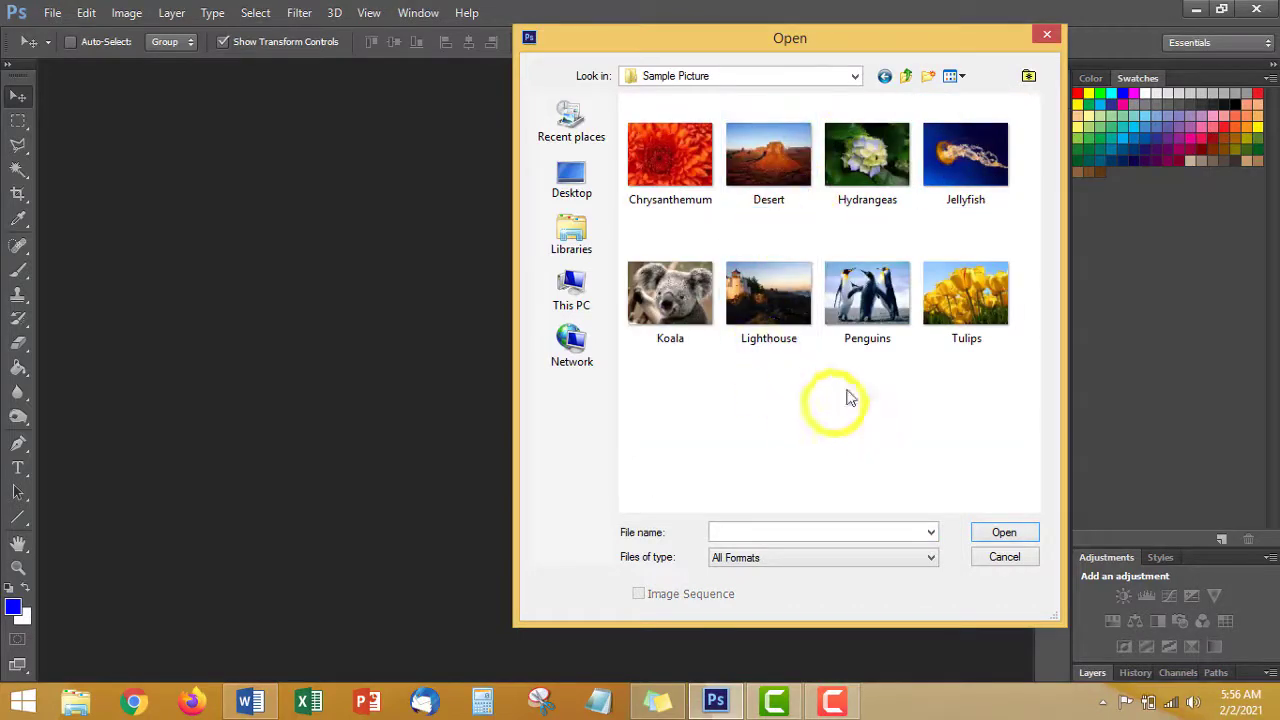
double_click(862, 295)
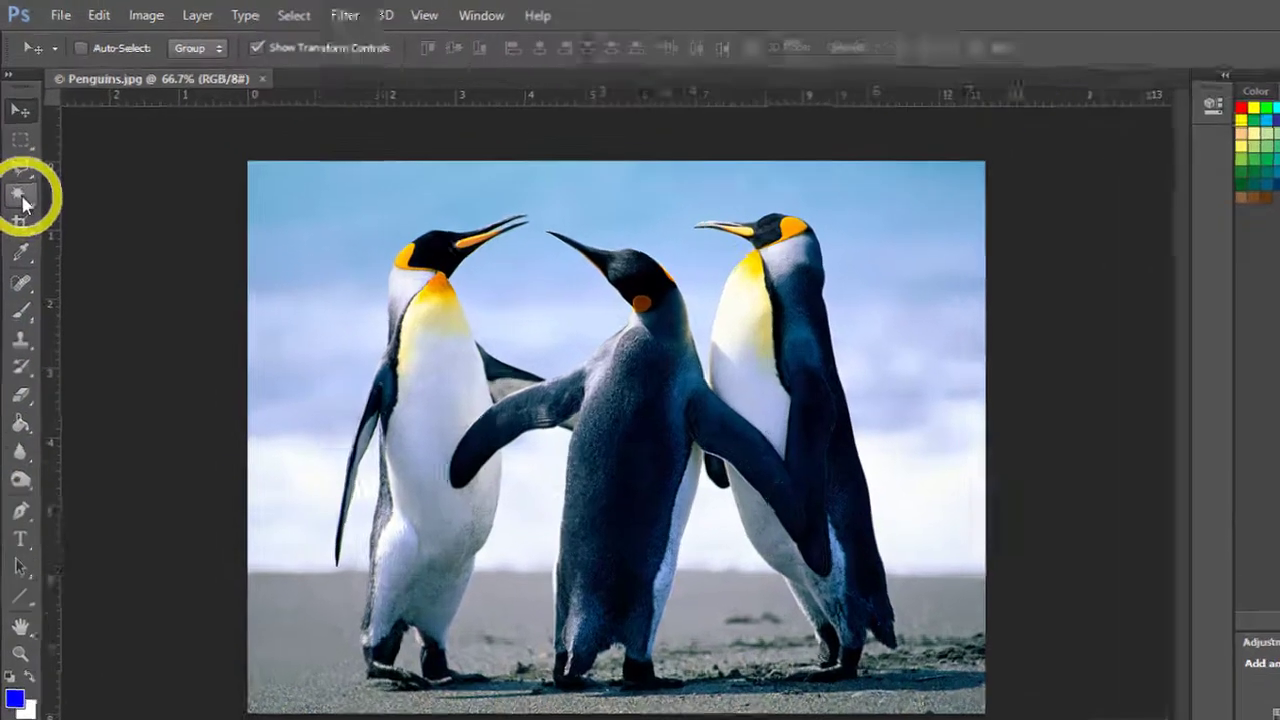
Step: Switch to the Quick Selection tool and set its mode to New selection
click(17, 189)
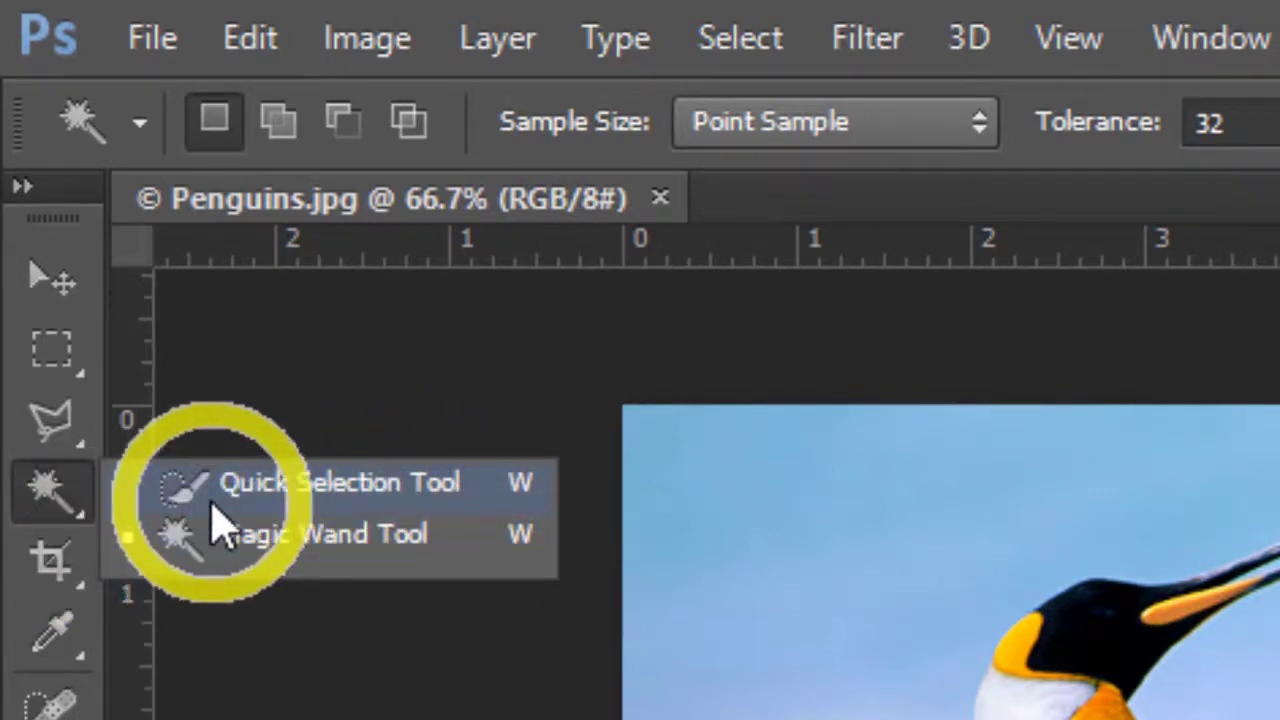
click(400, 490)
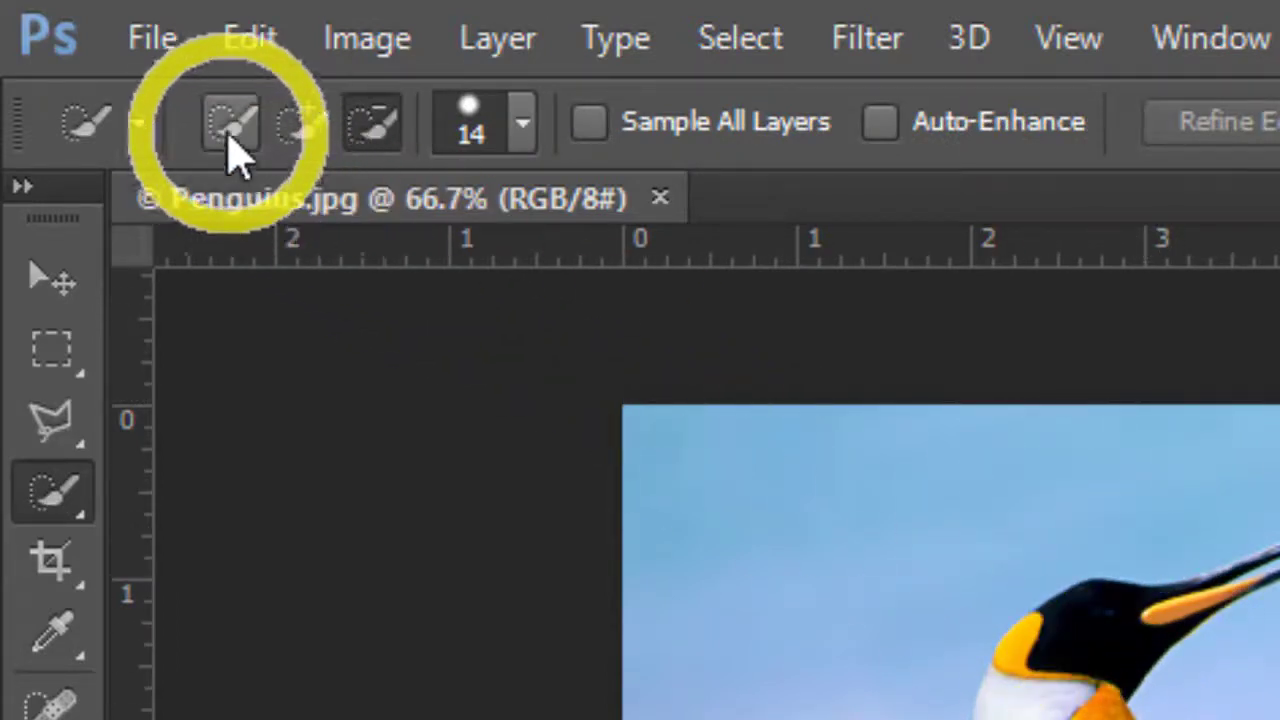
click(302, 122)
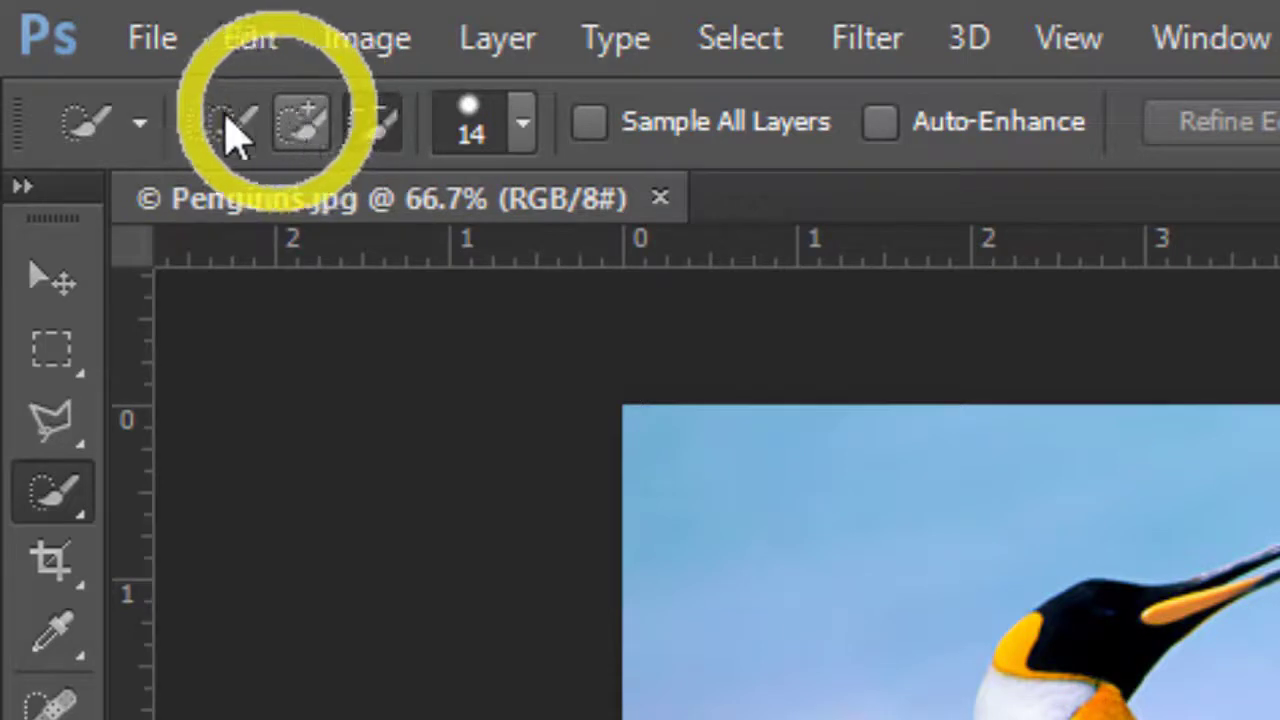
click(316, 146)
click(371, 137)
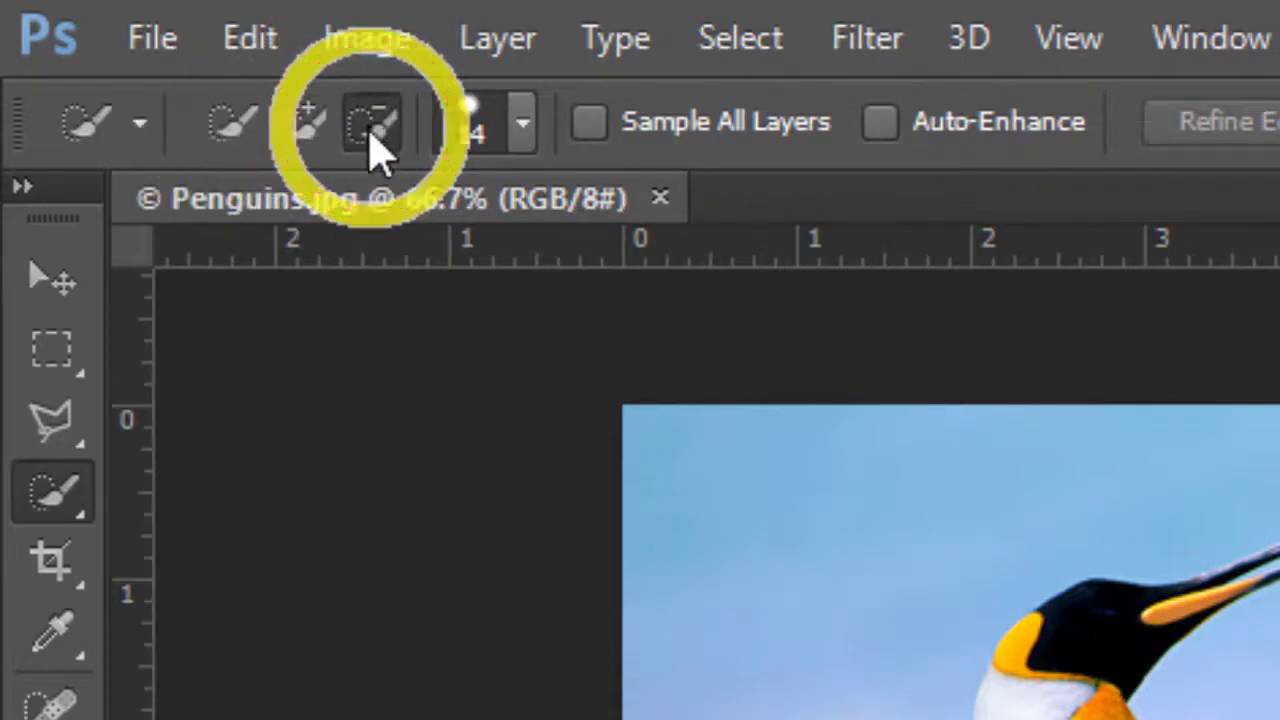
click(238, 130)
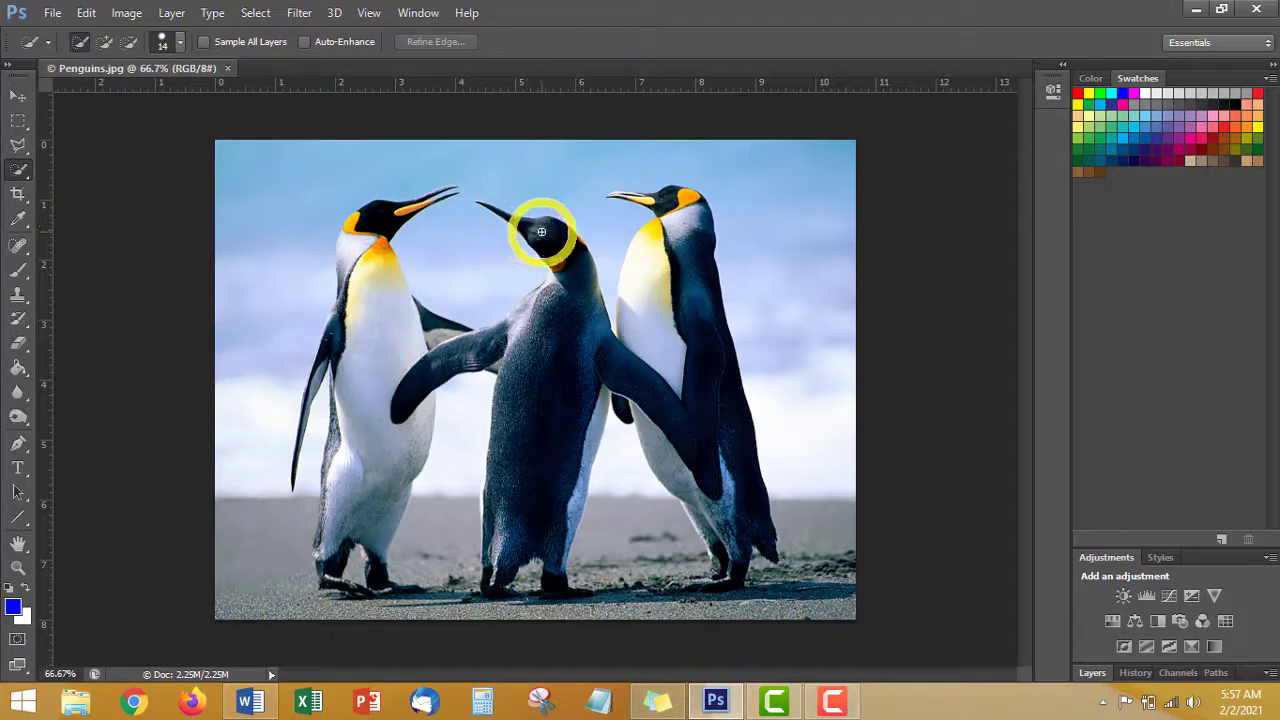
Step: Brush a quick selection over the middle penguin's beak, head, chest and body
drag(539, 233, 562, 253)
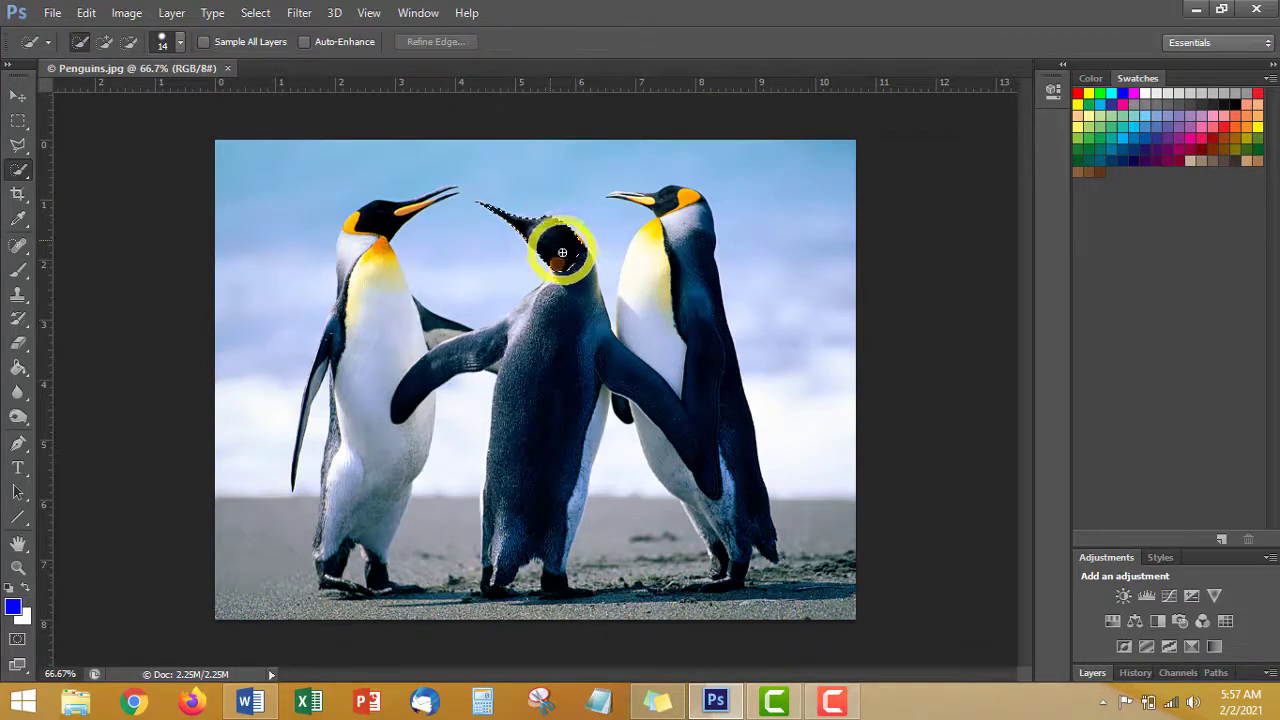
drag(568, 300, 535, 313)
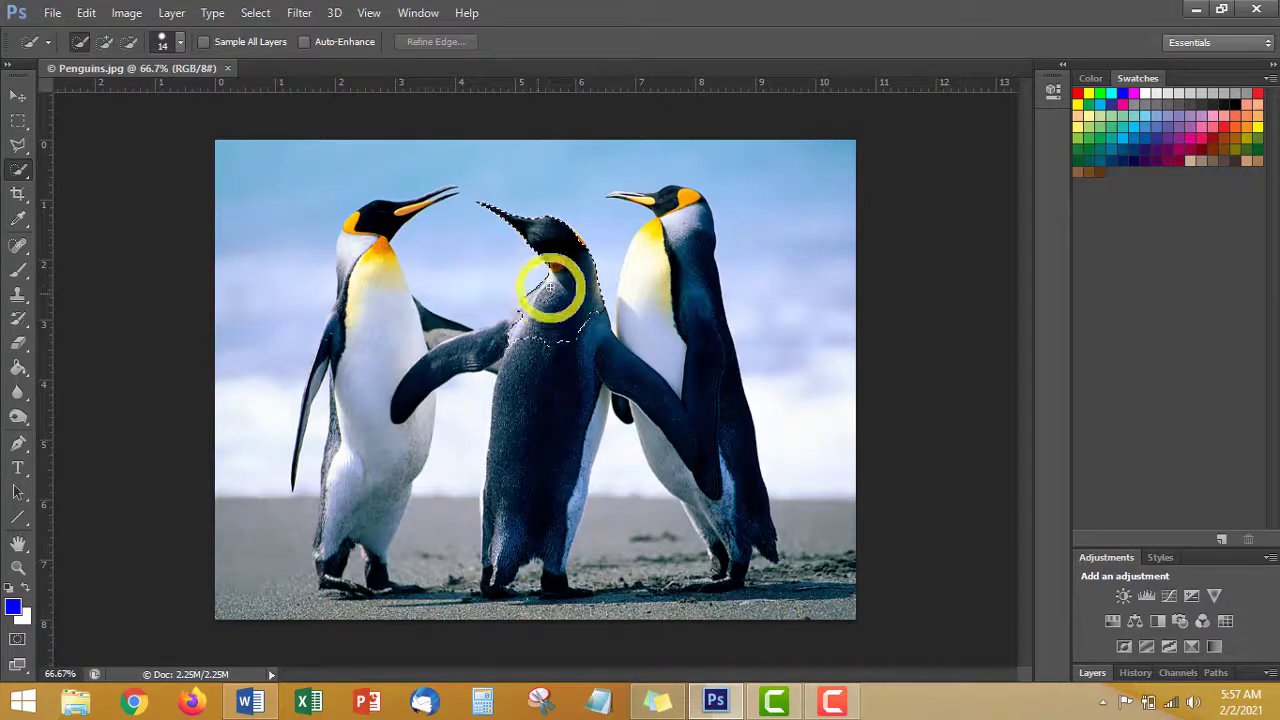
mouse_move(493, 343)
mouse_down()
mouse_move(423, 371)
mouse_move(507, 347)
mouse_move(569, 349)
mouse_move(586, 331)
mouse_move(674, 397)
mouse_move(687, 429)
mouse_move(640, 380)
mouse_move(537, 420)
mouse_move(491, 571)
mouse_move(514, 517)
mouse_move(539, 514)
mouse_move(552, 586)
mouse_up()
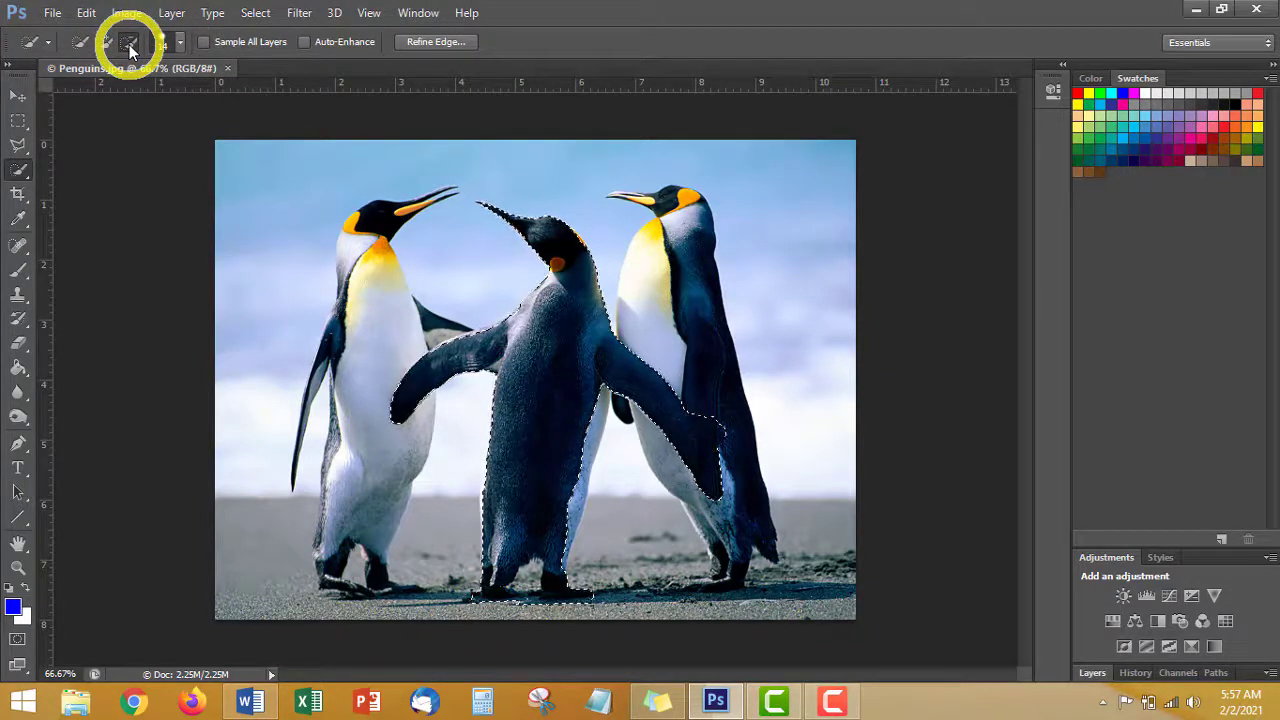
Step: Zoom in and subtract the neighbouring penguin's areas from the selection near the right flipper
right_click(22, 176)
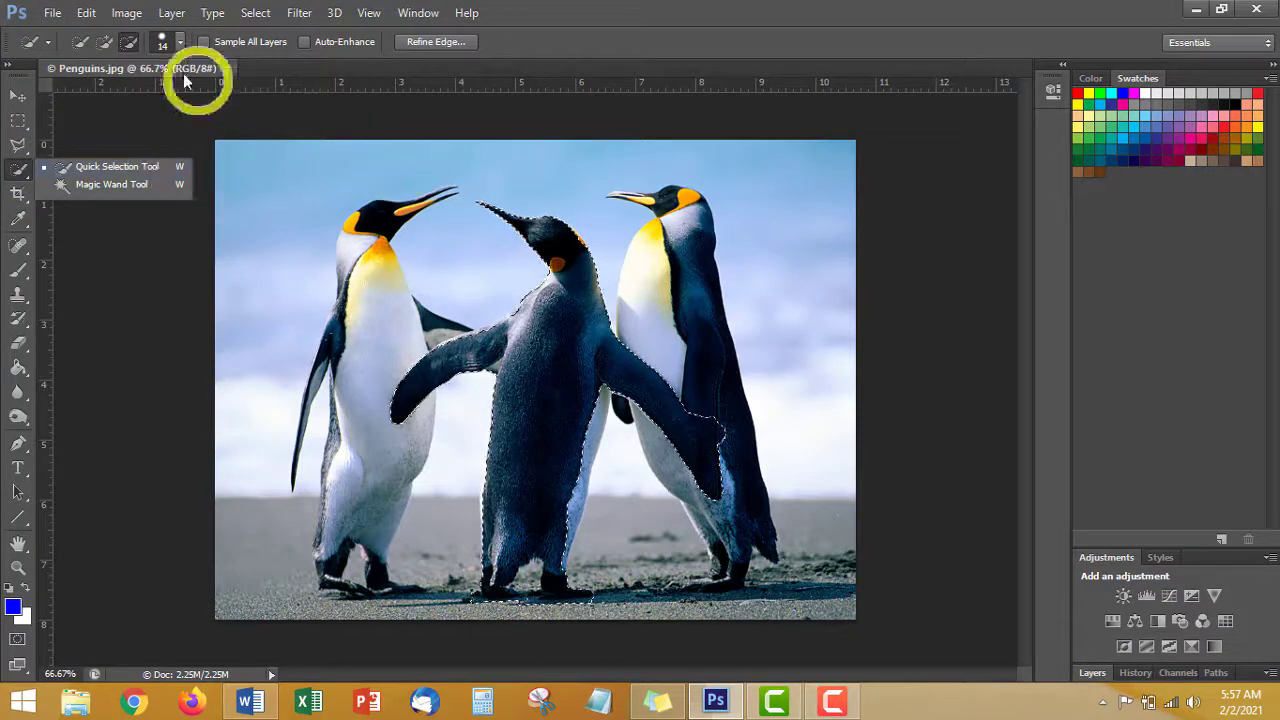
click(126, 44)
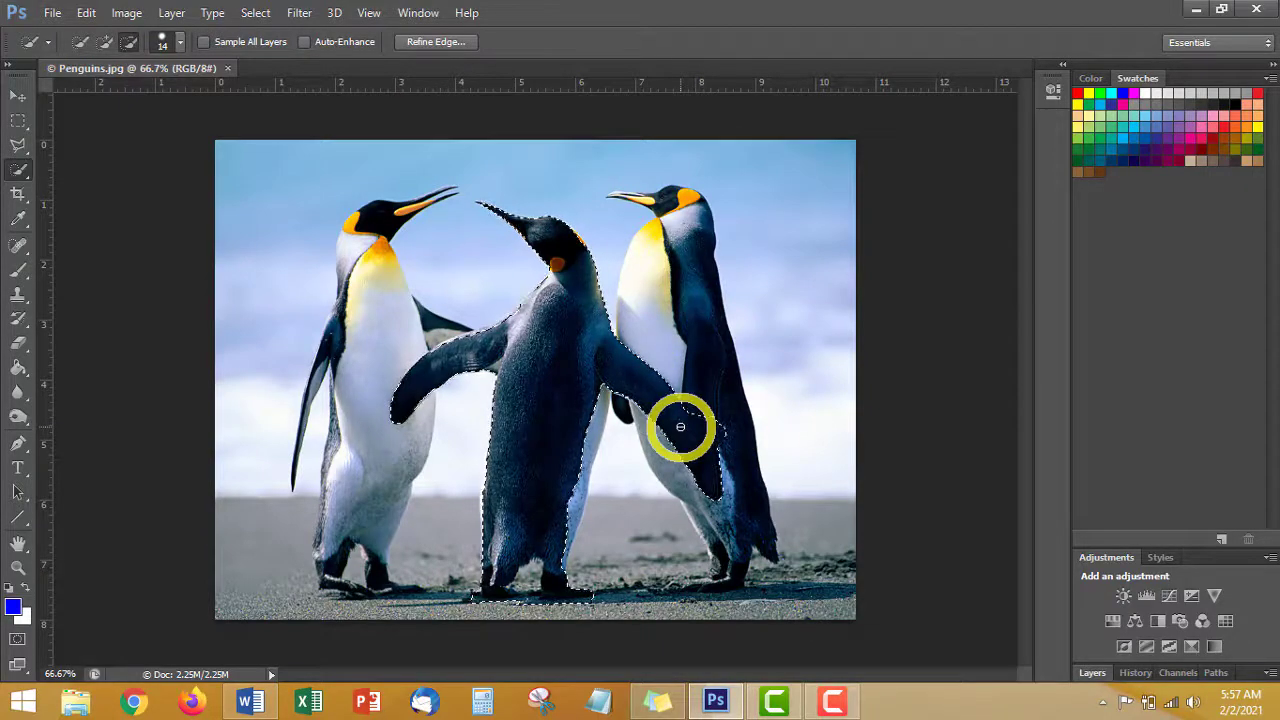
alt+scroll(680, 427, up, 2)
alt+scroll(681, 420, up, 2)
alt+scroll(683, 410, up, 1)
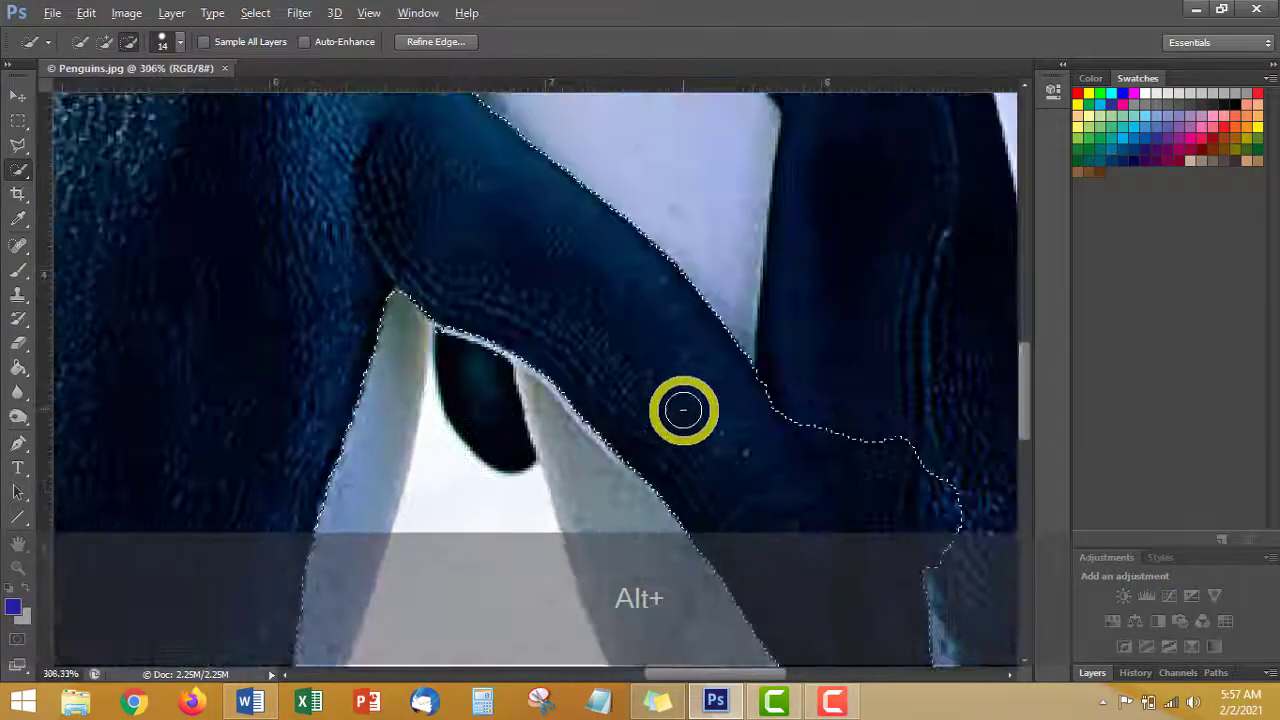
drag(1023, 406, 1020, 447)
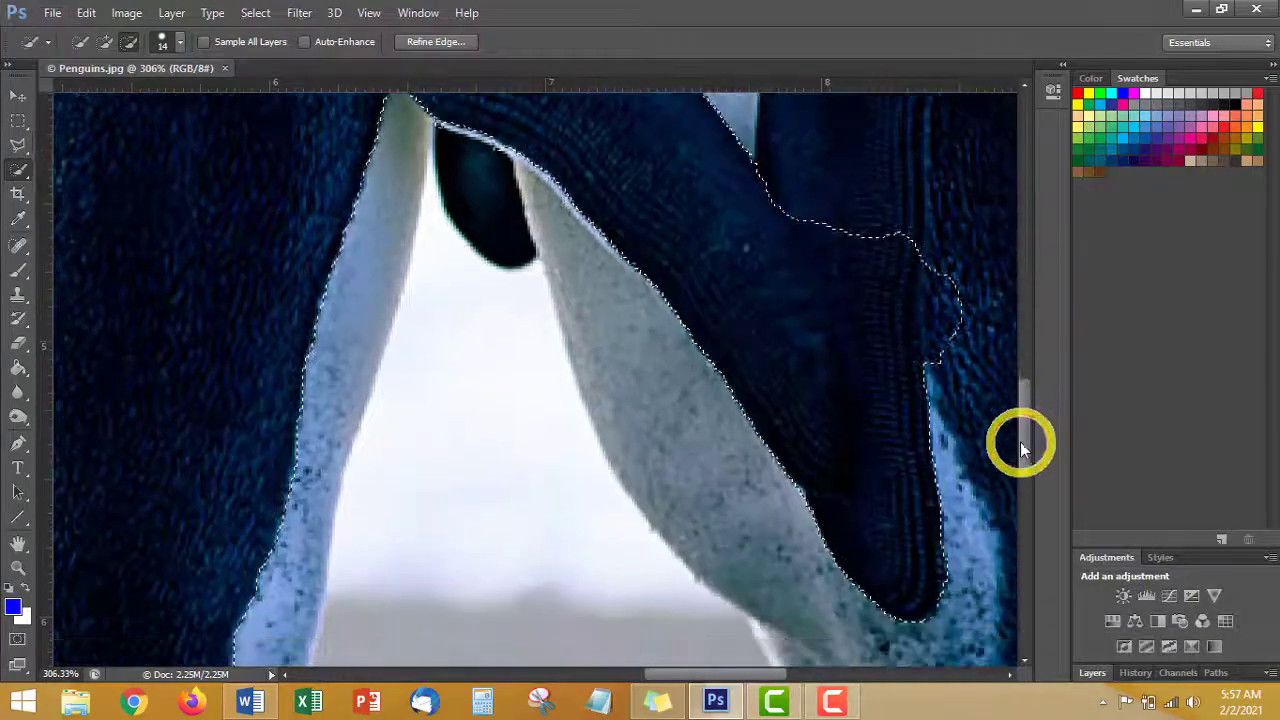
mouse_move(866, 266)
mouse_down()
mouse_move(900, 215)
mouse_move(881, 207)
mouse_move(946, 289)
mouse_move(838, 192)
mouse_move(891, 314)
mouse_move(920, 446)
mouse_move(914, 580)
mouse_move(880, 594)
mouse_move(931, 617)
mouse_move(945, 594)
mouse_move(817, 586)
mouse_move(806, 540)
mouse_move(780, 531)
mouse_up()
click(104, 41)
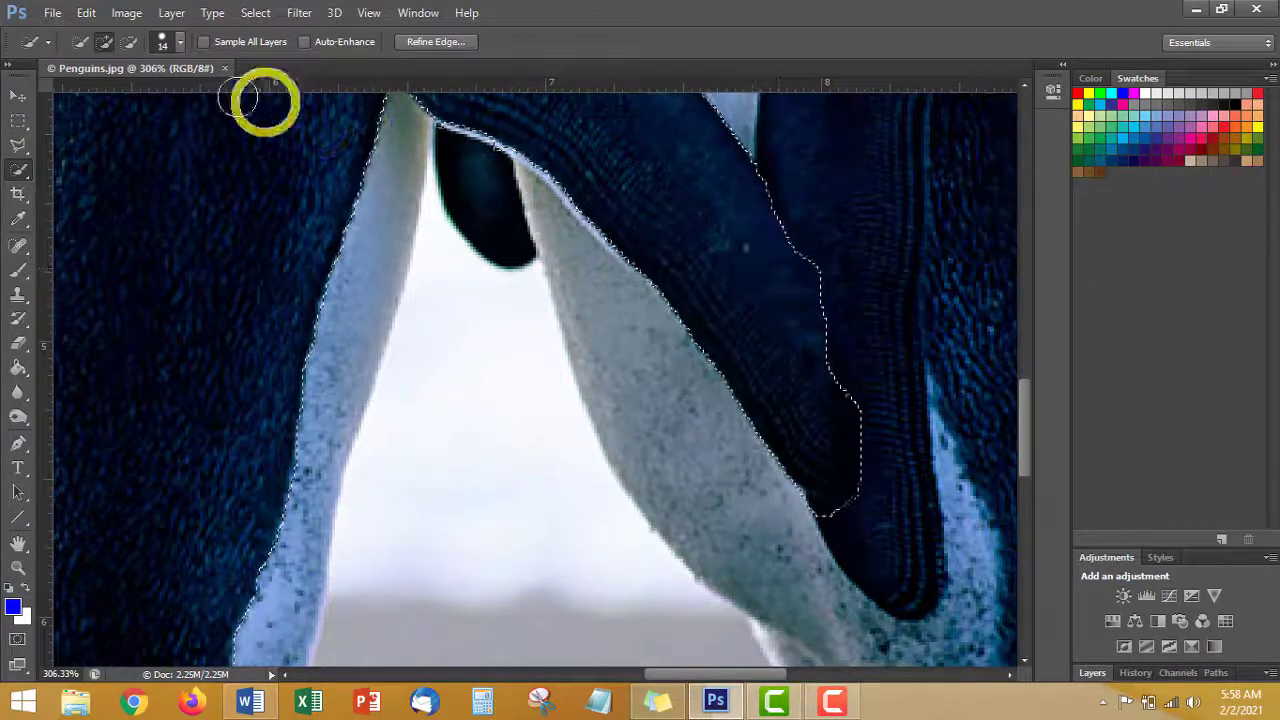
Step: Trim the selection tip below the flipper and remove the ground shadow near the feet
click(128, 45)
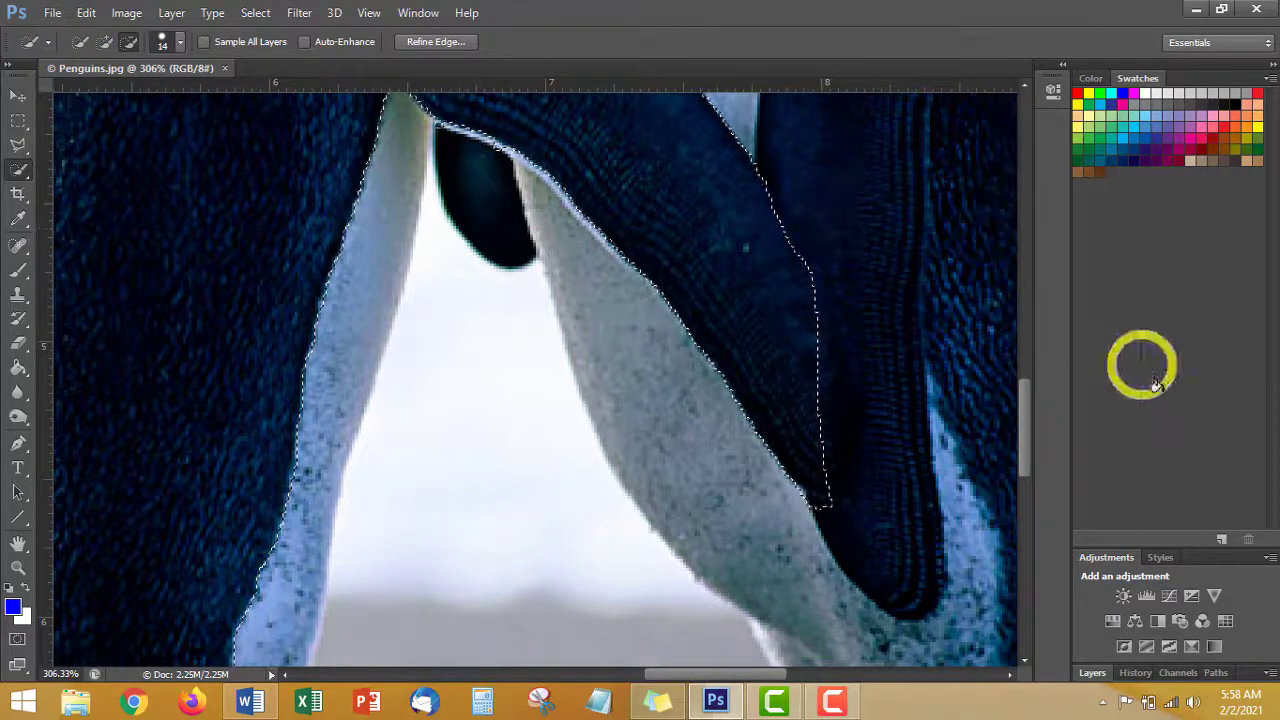
click(808, 507)
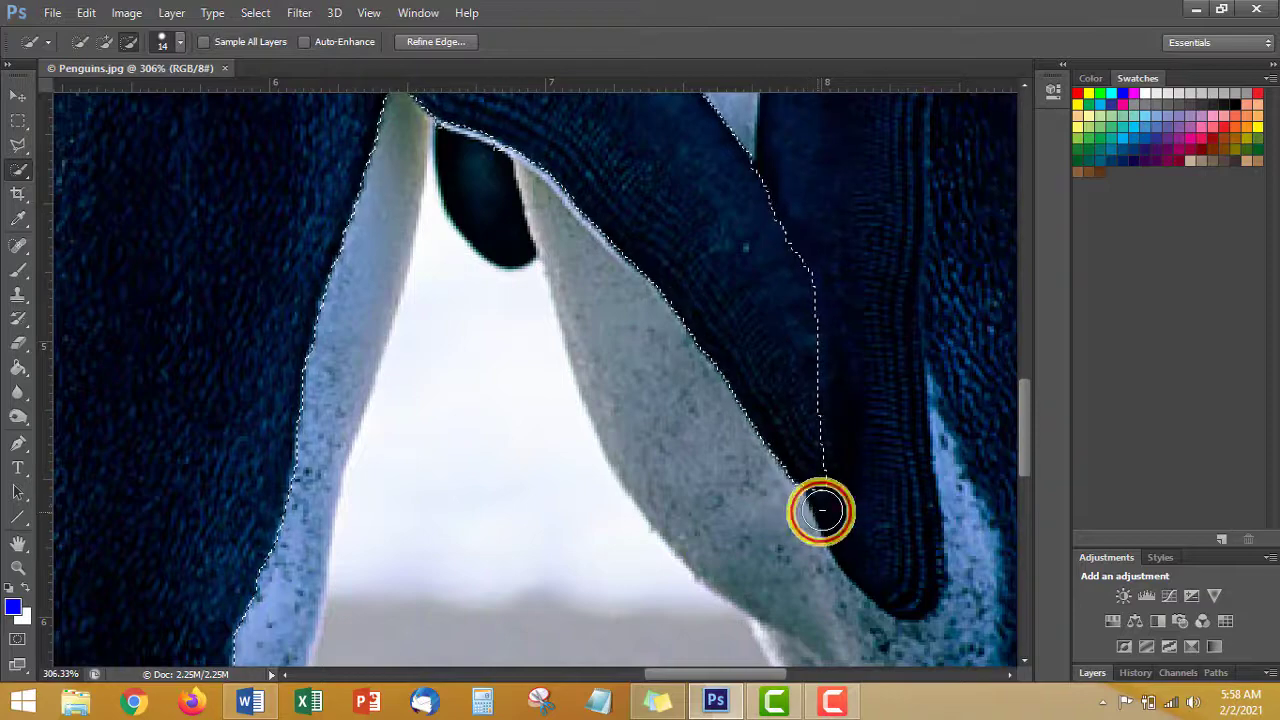
click(851, 516)
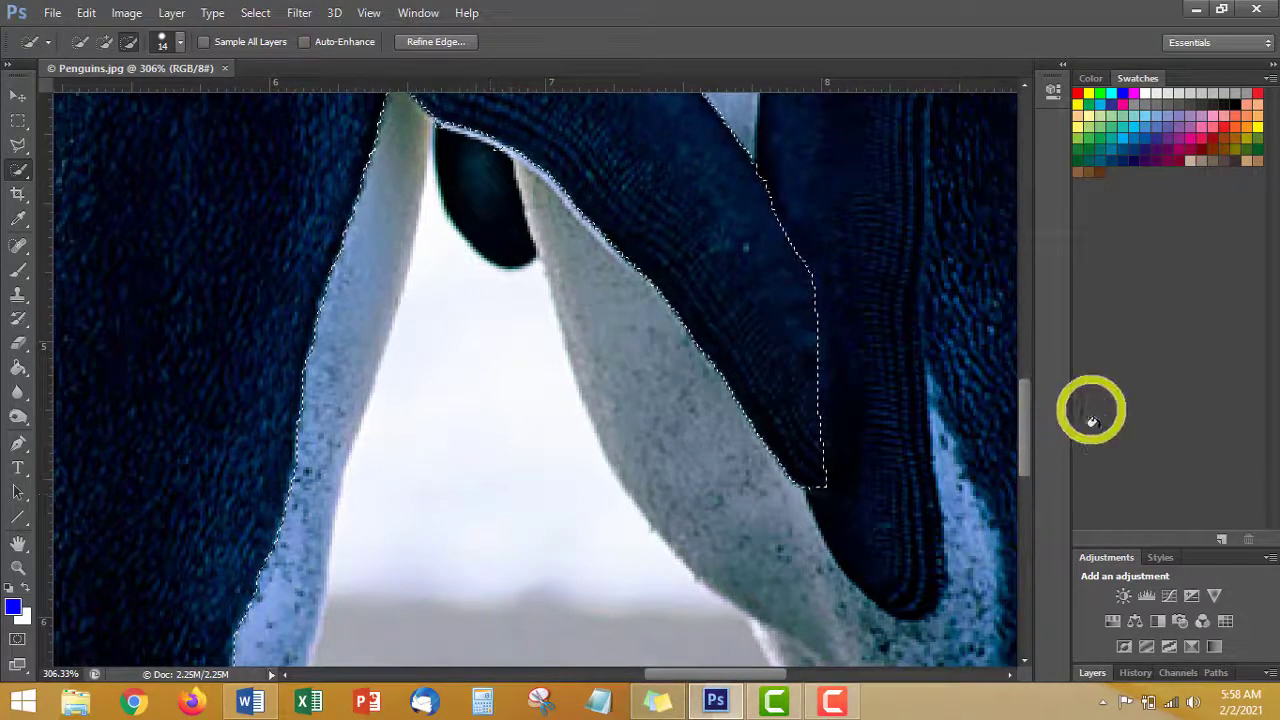
drag(1029, 424, 1043, 536)
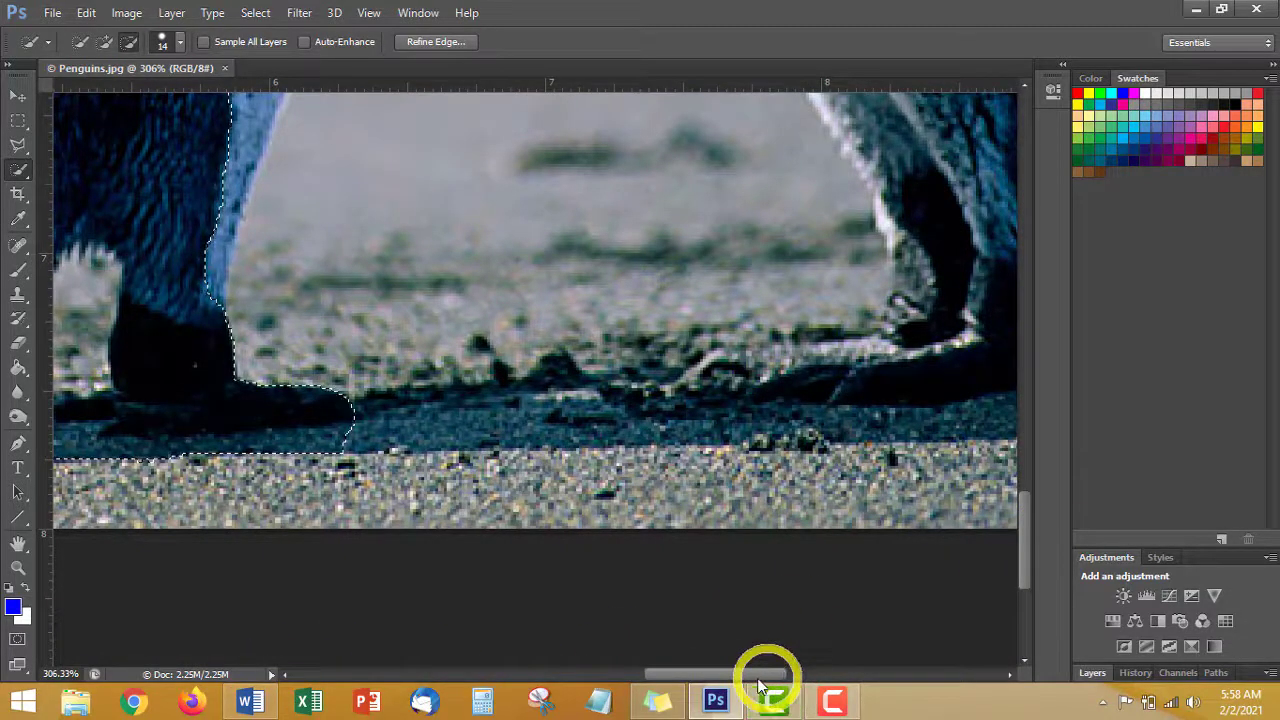
drag(766, 674, 683, 680)
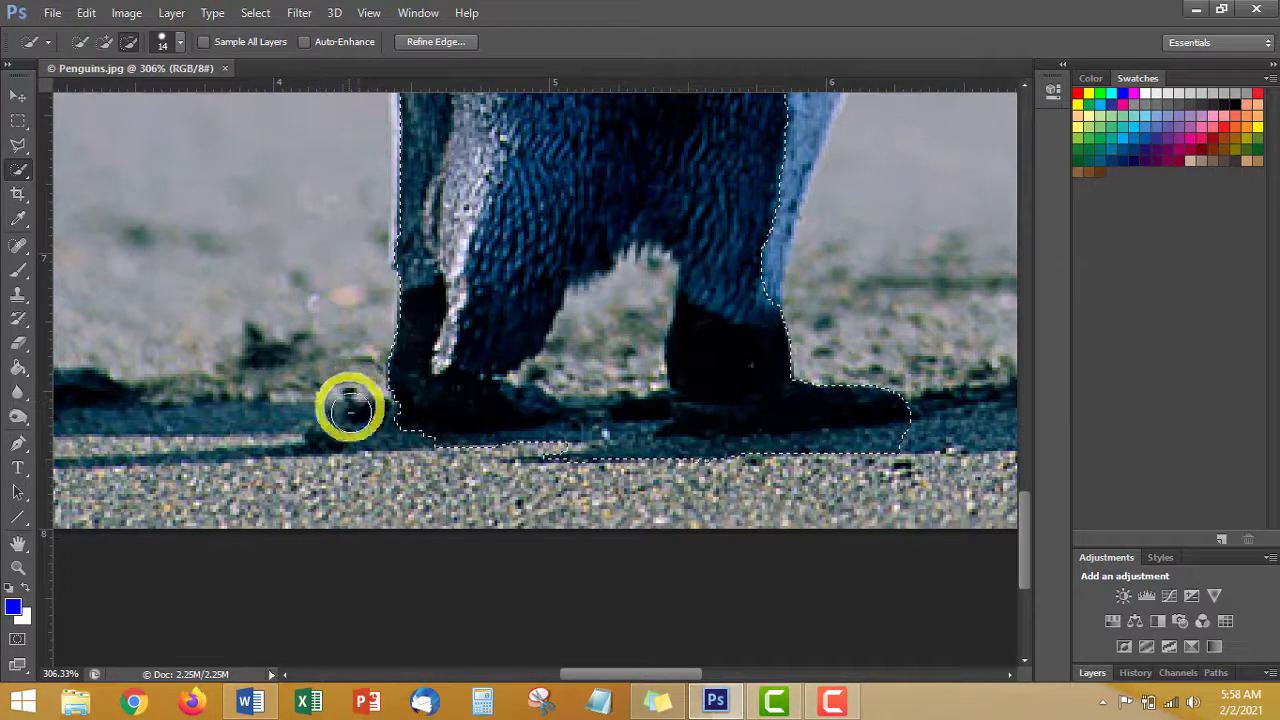
mouse_move(403, 450)
mouse_down()
mouse_move(586, 477)
mouse_move(783, 474)
mouse_move(920, 447)
mouse_move(623, 431)
mouse_move(677, 380)
mouse_move(567, 347)
mouse_move(837, 380)
mouse_move(756, 381)
mouse_up()
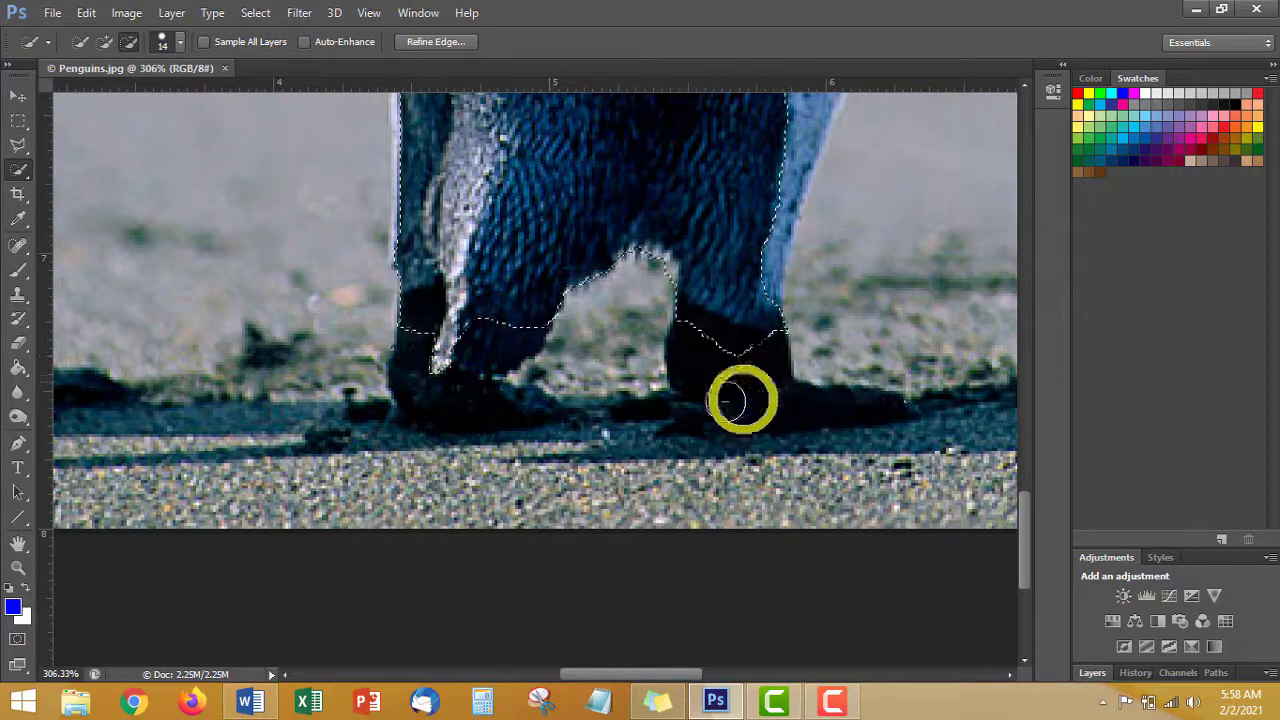
Step: Add both of the middle penguin's legs and feet to the selection
click(8, 203)
drag(17, 178, 100, 181)
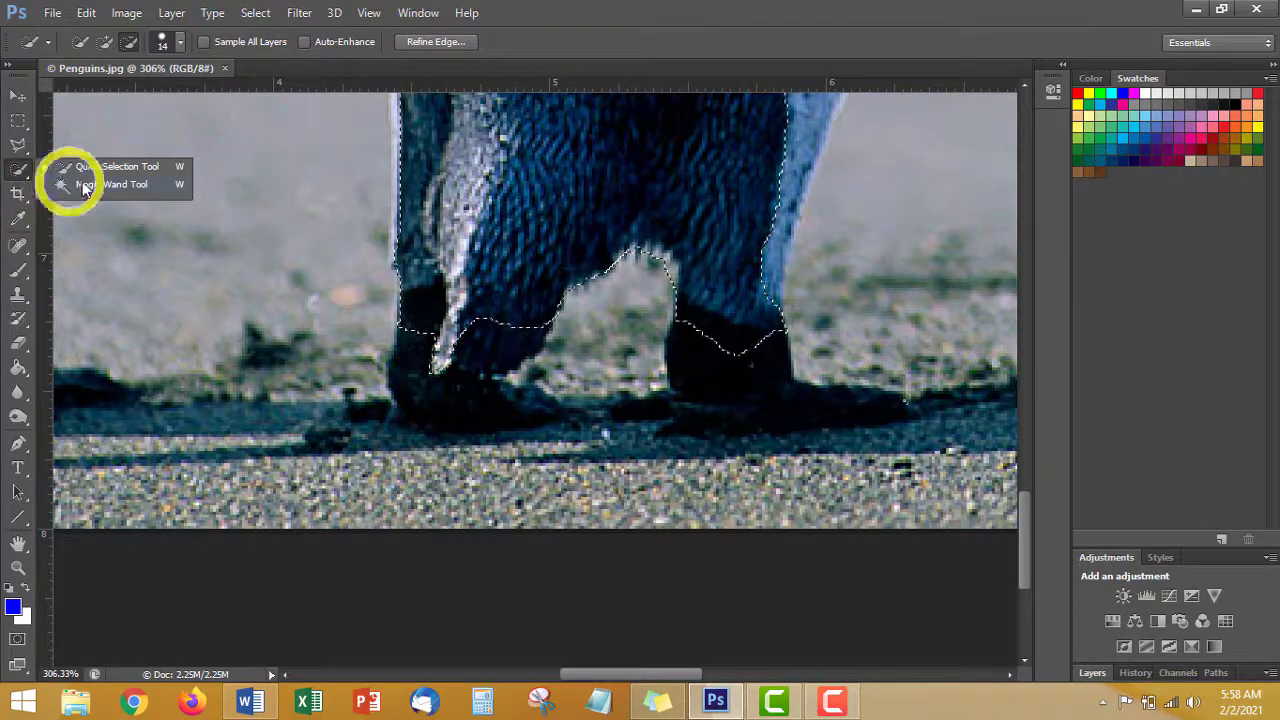
click(100, 176)
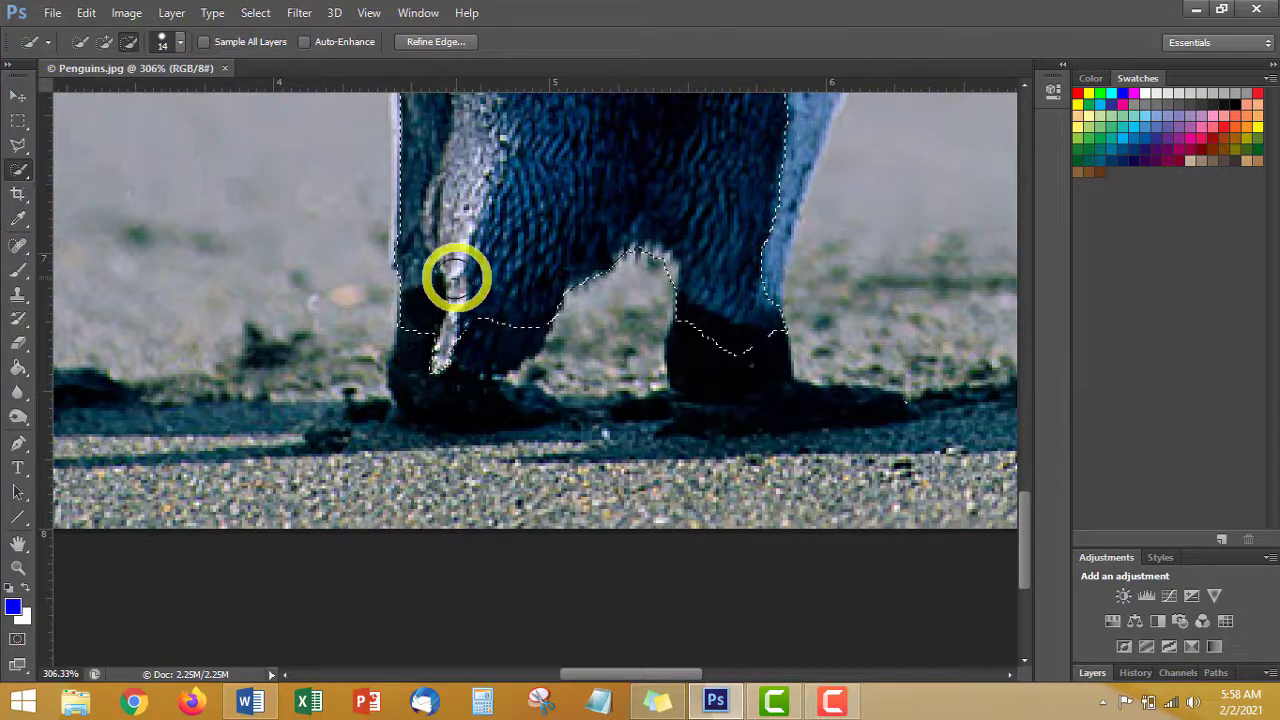
click(100, 52)
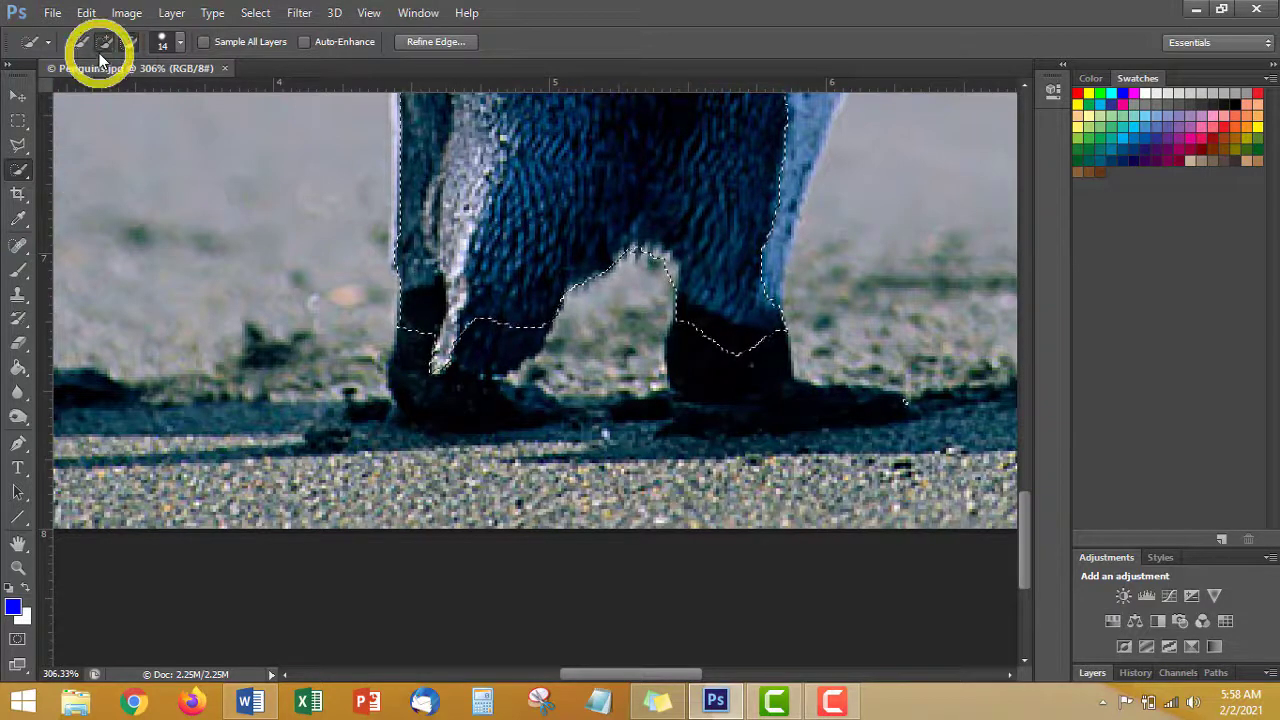
mouse_move(434, 240)
mouse_down()
mouse_move(432, 356)
mouse_move(451, 388)
mouse_up()
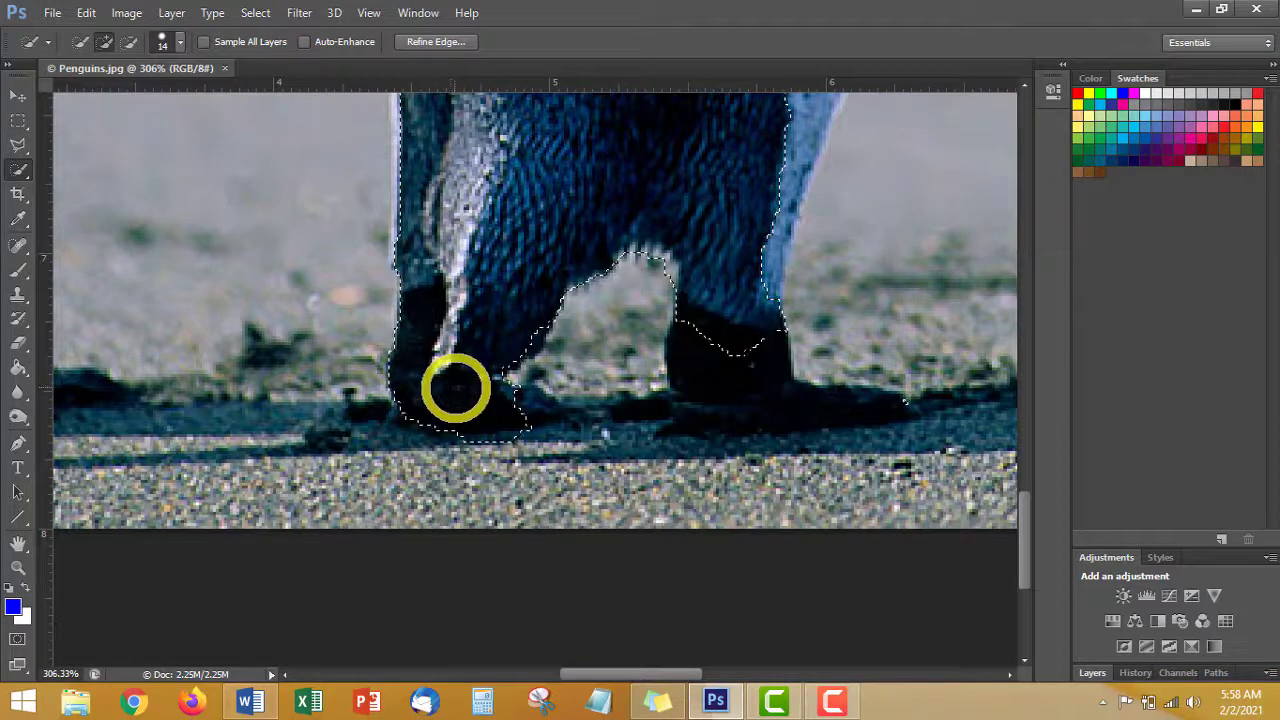
drag(683, 397, 689, 385)
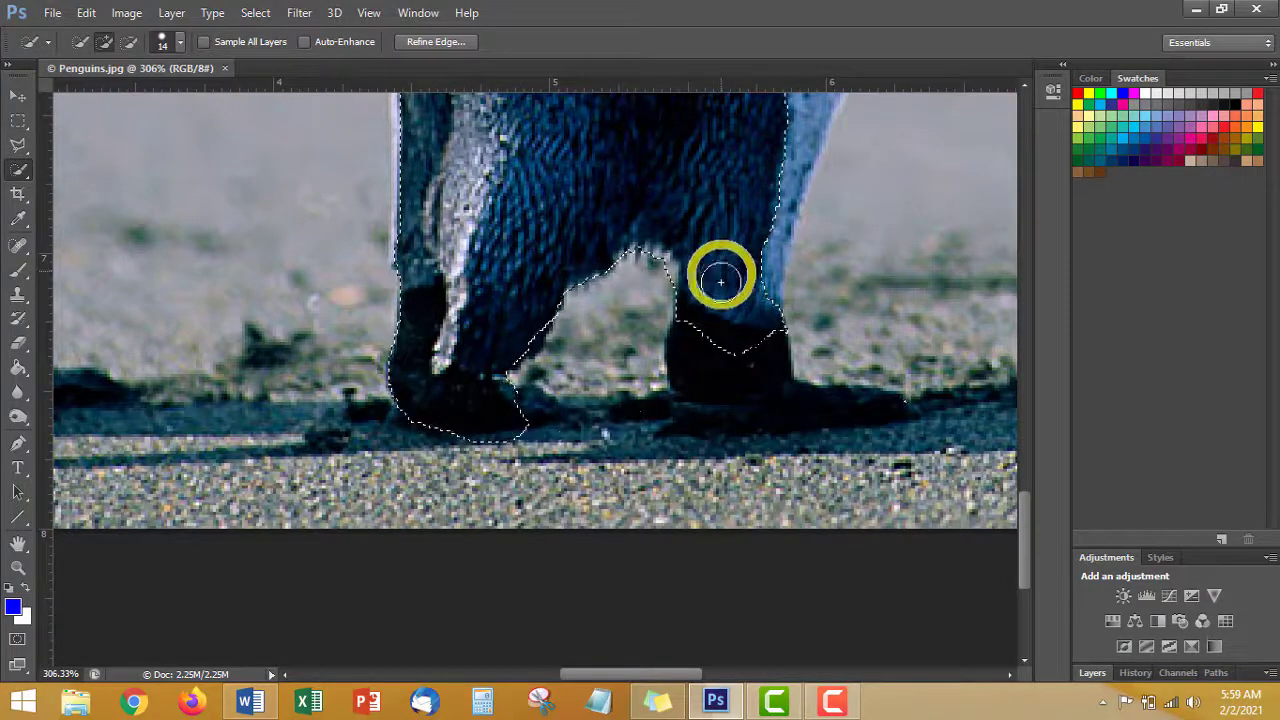
drag(734, 262, 776, 130)
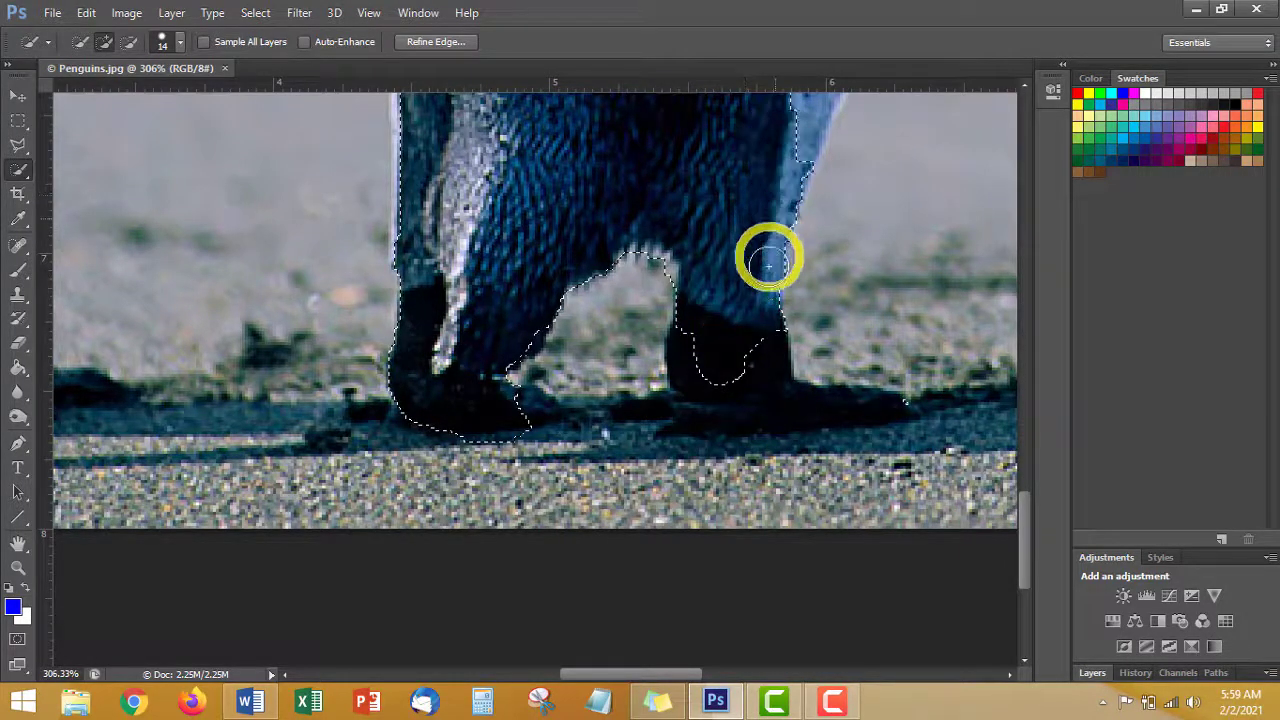
mouse_move(703, 372)
mouse_down()
mouse_move(780, 403)
mouse_move(865, 404)
mouse_up()
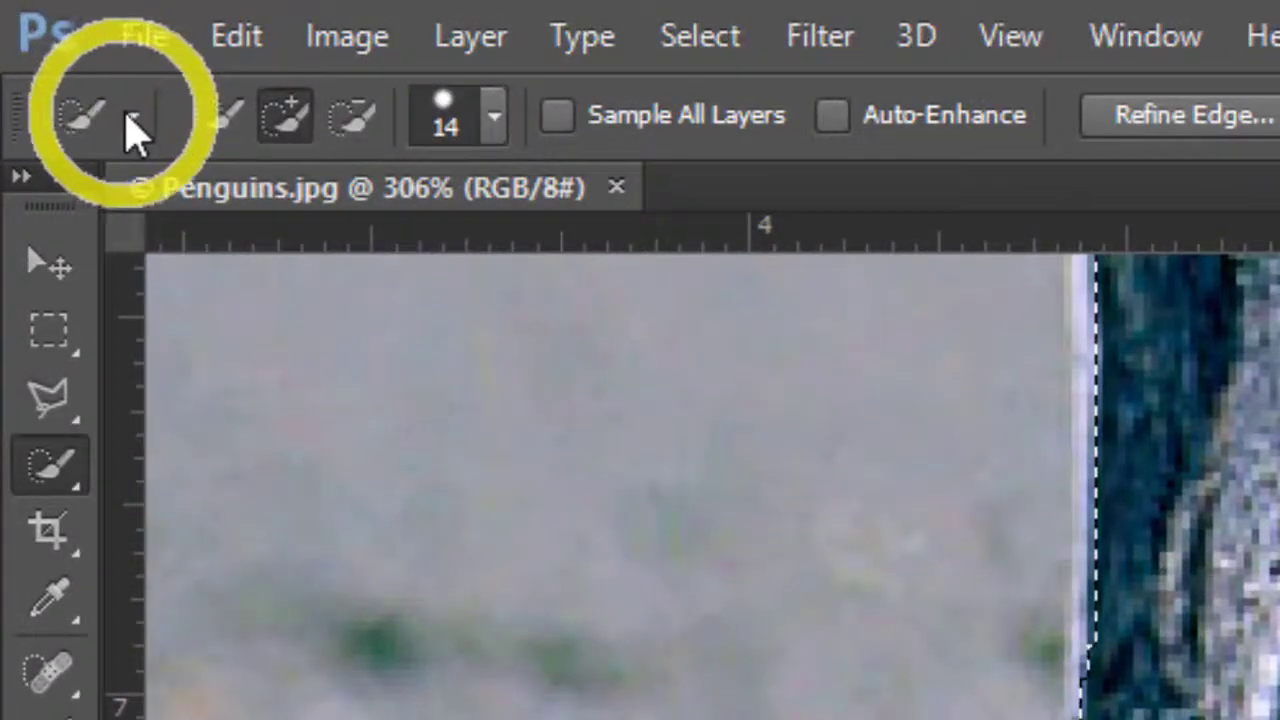
Step: Shrink the Quick Selection brush to 4 px and touch up the foot edge
click(126, 114)
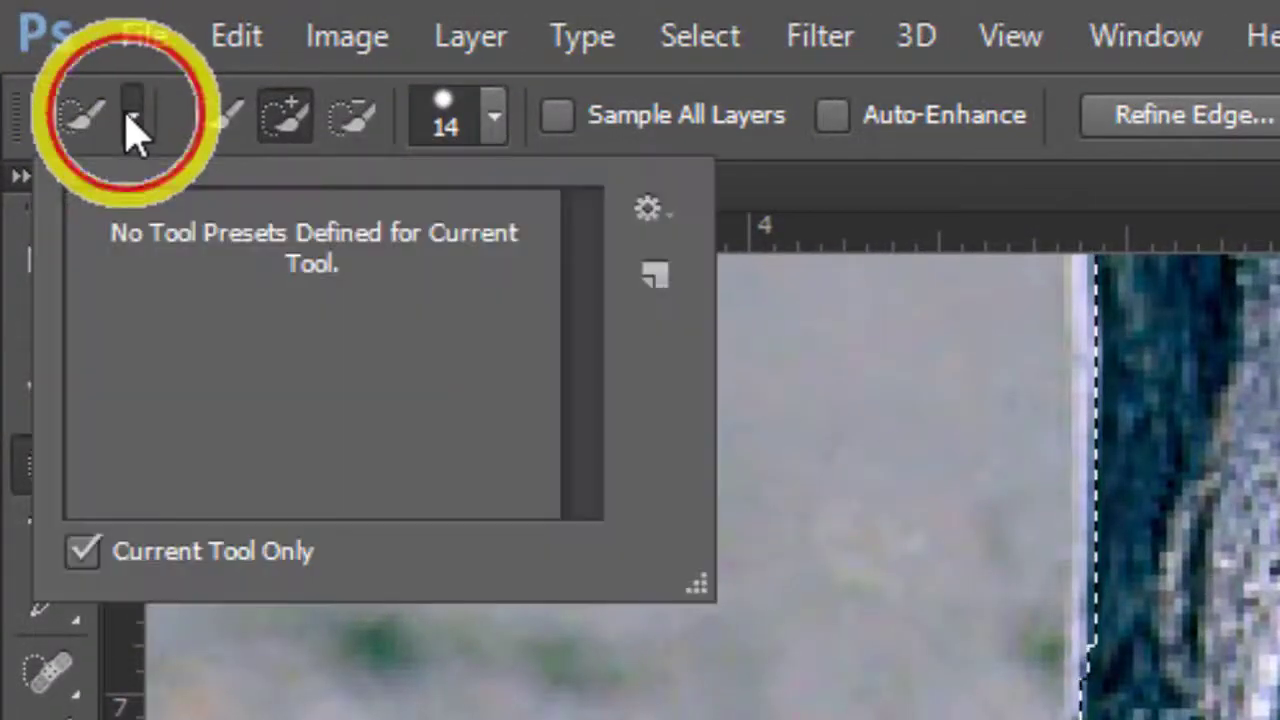
click(126, 114)
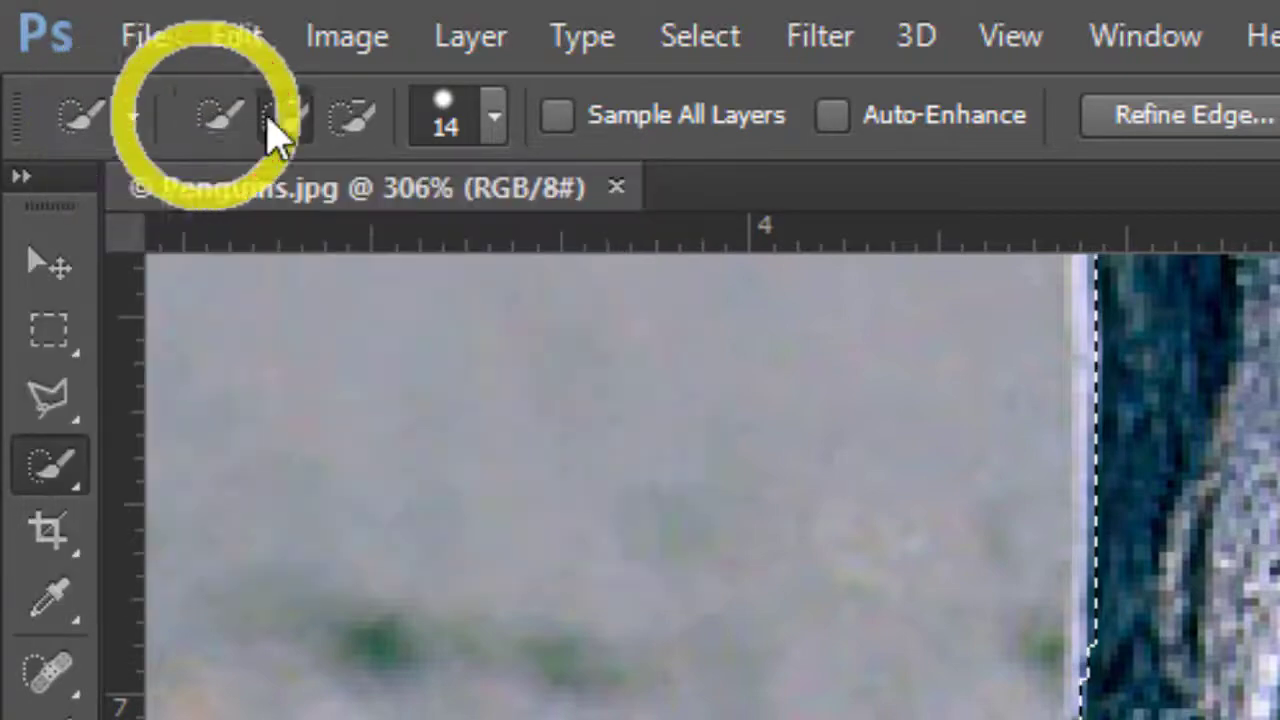
click(491, 118)
drag(251, 278, 218, 274)
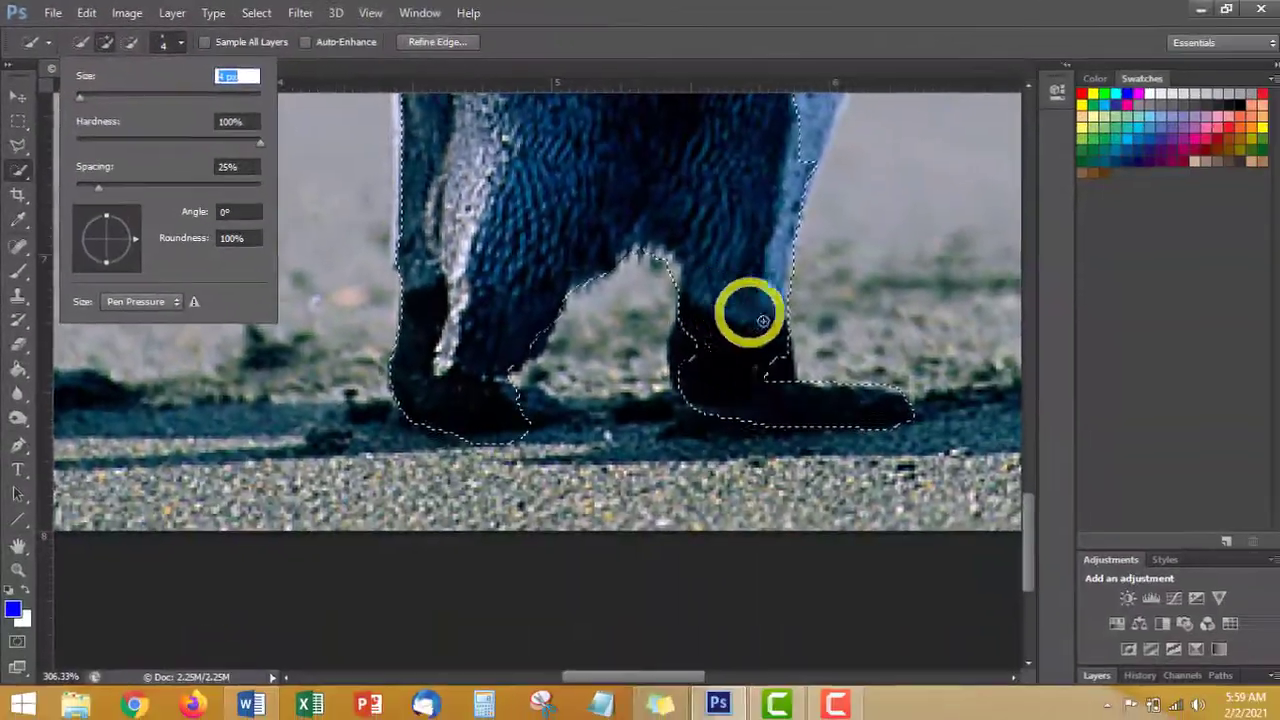
click(763, 376)
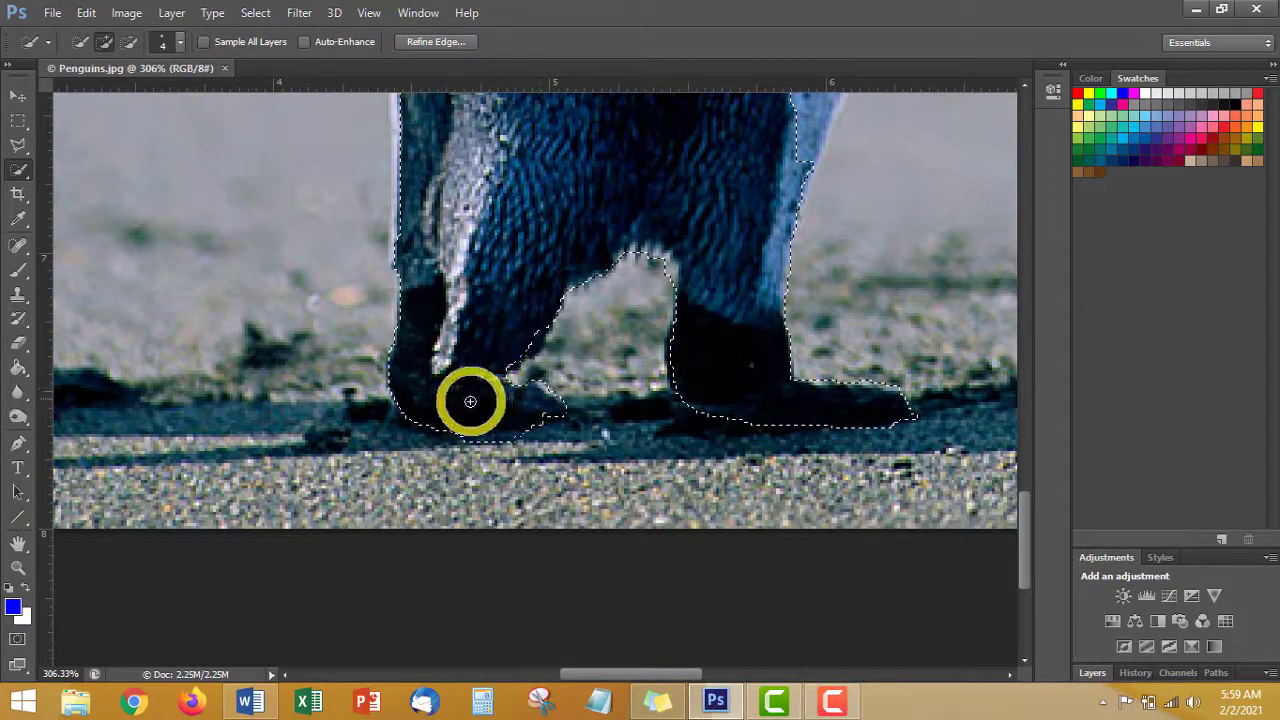
Step: Subtract the shadow under the left foot from the selection
click(128, 41)
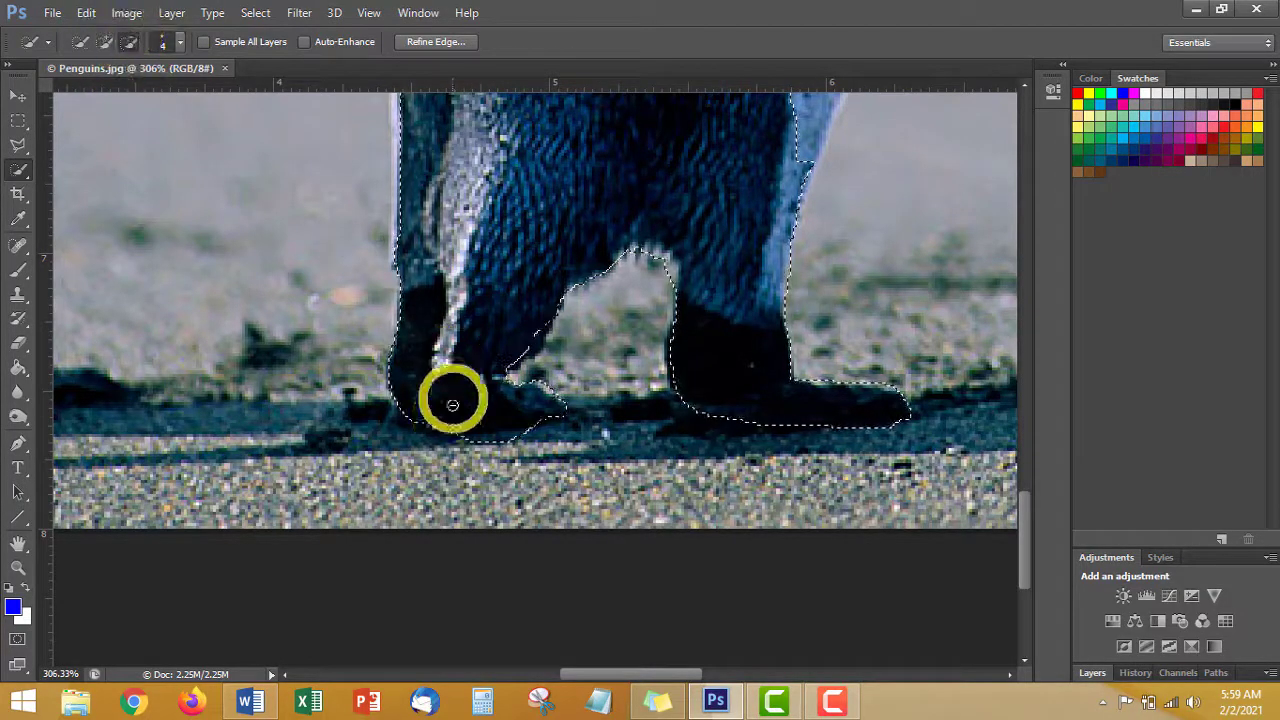
mouse_move(452, 405)
mouse_down()
mouse_move(507, 440)
mouse_move(517, 429)
mouse_up()
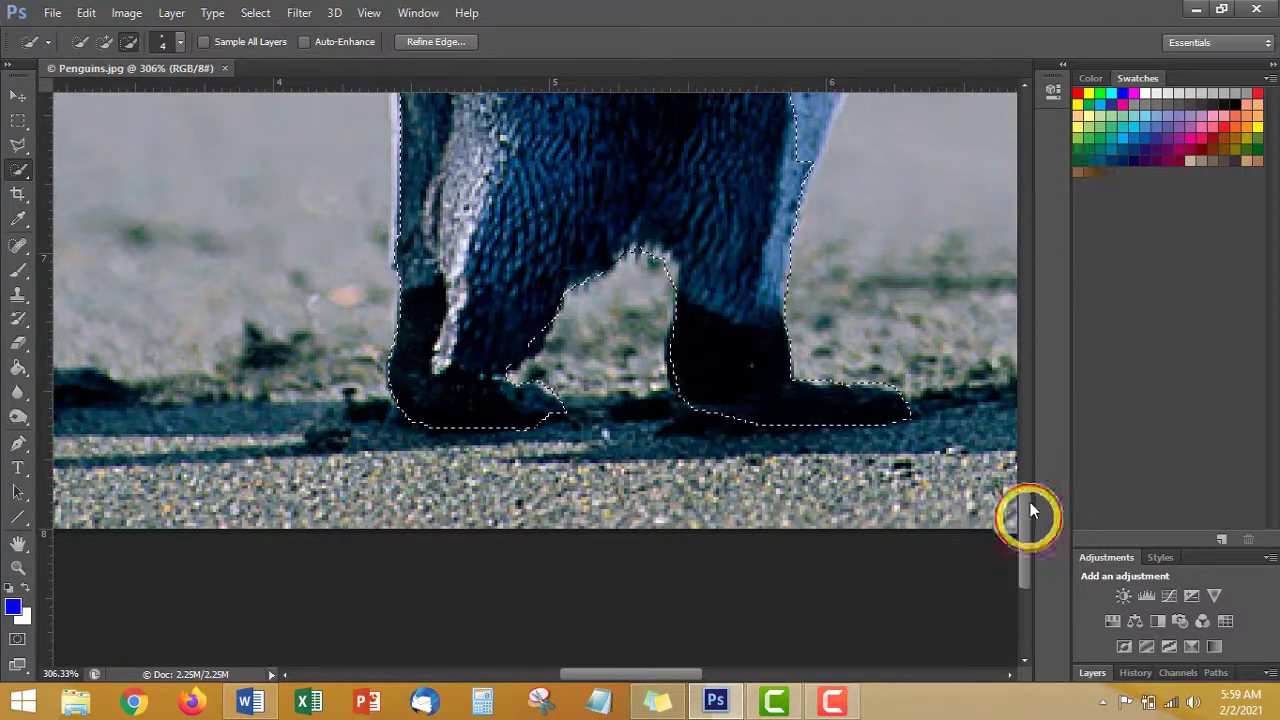
drag(1030, 510, 1037, 433)
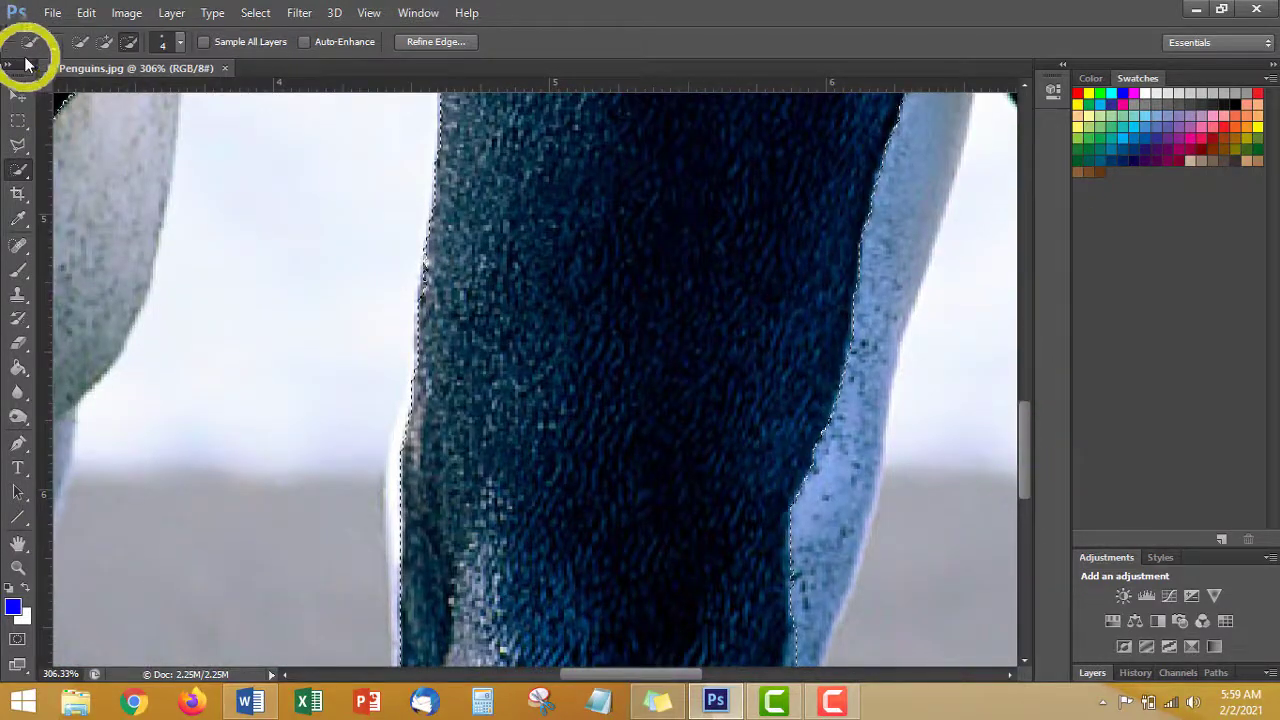
Step: Add the right leg's outer edge and the pale lower-body strip to the selection
click(104, 41)
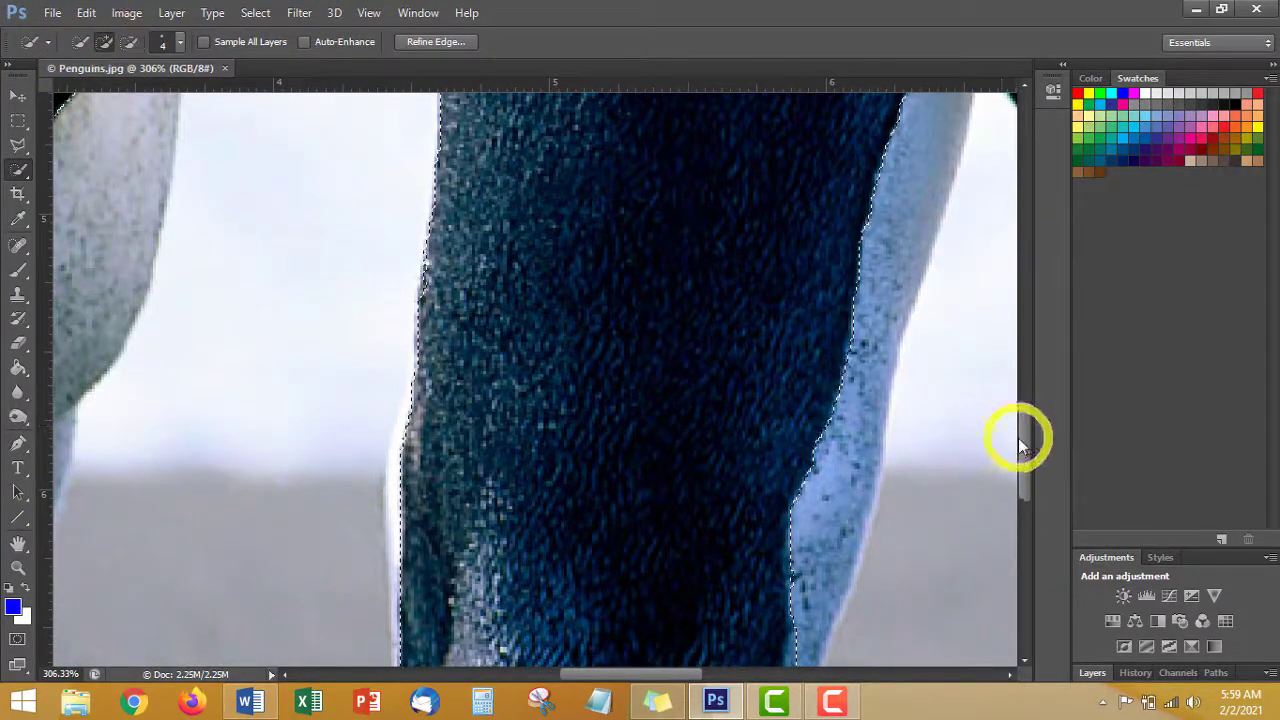
drag(1022, 445, 1023, 470)
mouse_move(789, 463)
mouse_down()
mouse_move(808, 260)
mouse_move(849, 214)
mouse_move(862, 155)
mouse_up()
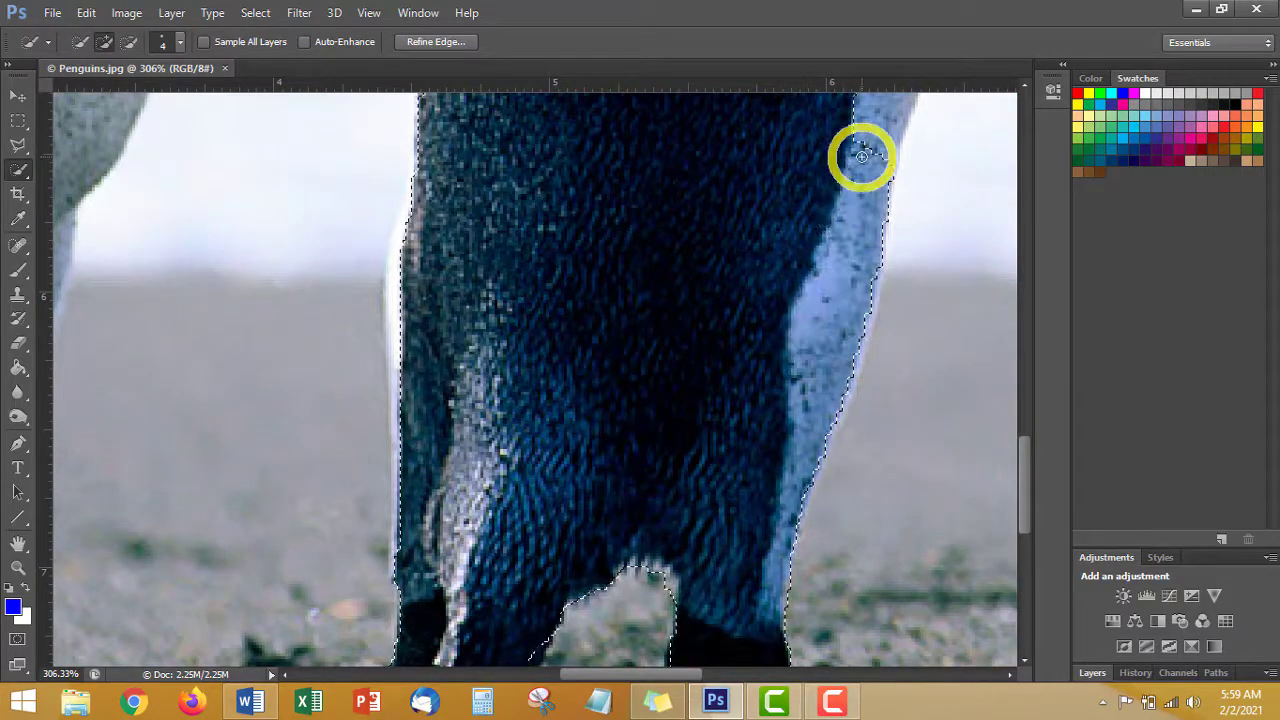
mouse_move(1023, 449)
mouse_down()
mouse_move(1029, 371)
mouse_move(1027, 415)
mouse_up()
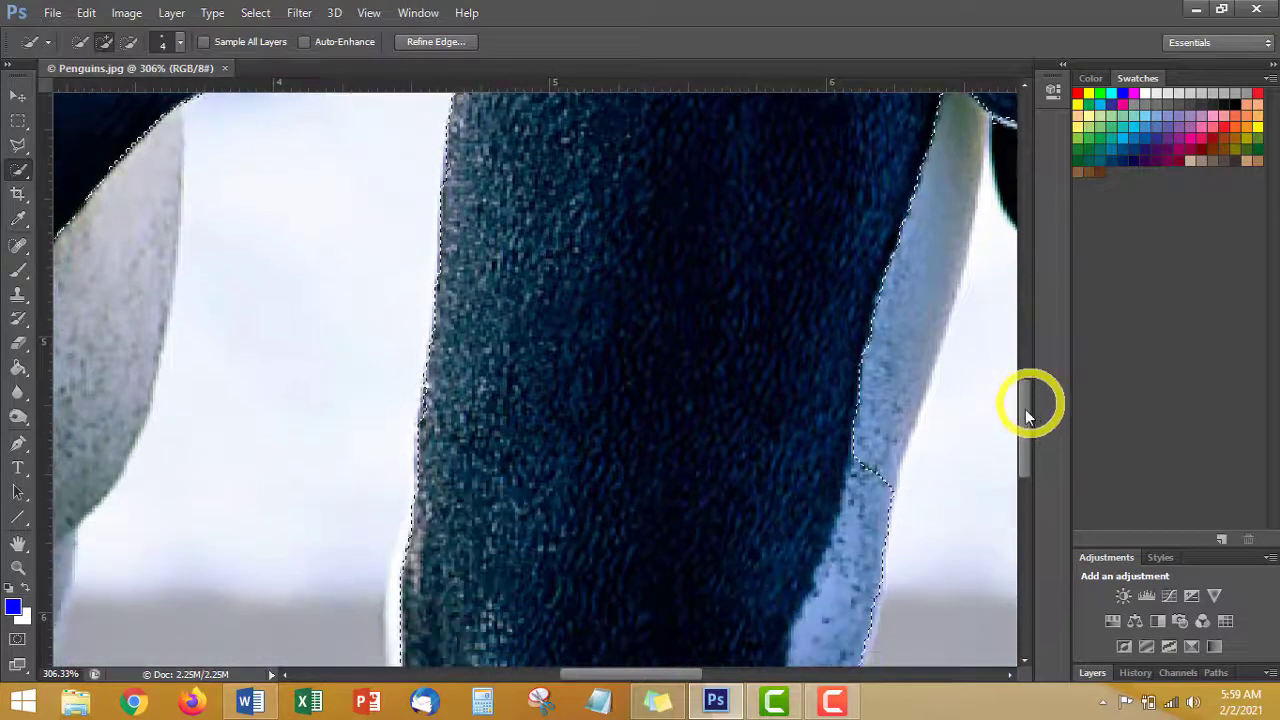
drag(880, 505, 918, 178)
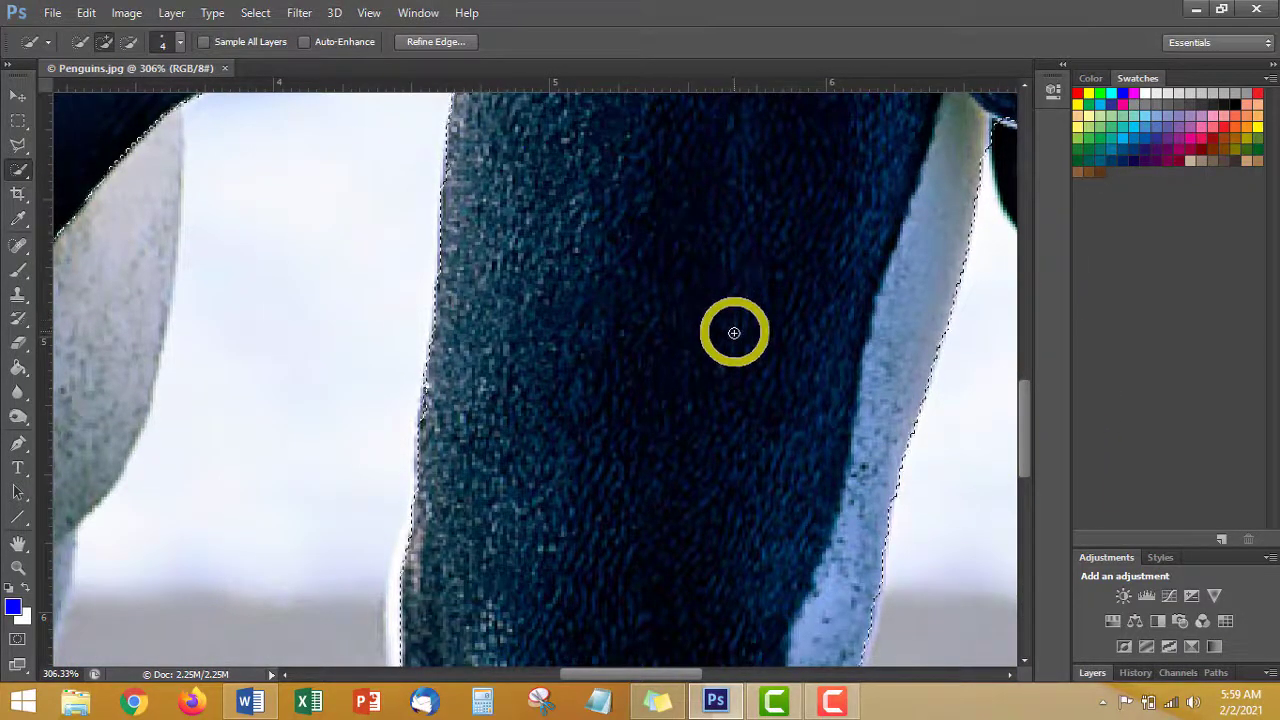
Step: Fit the whole image on screen and review History and the Layers panel's Background layer
key(ctrl+0)
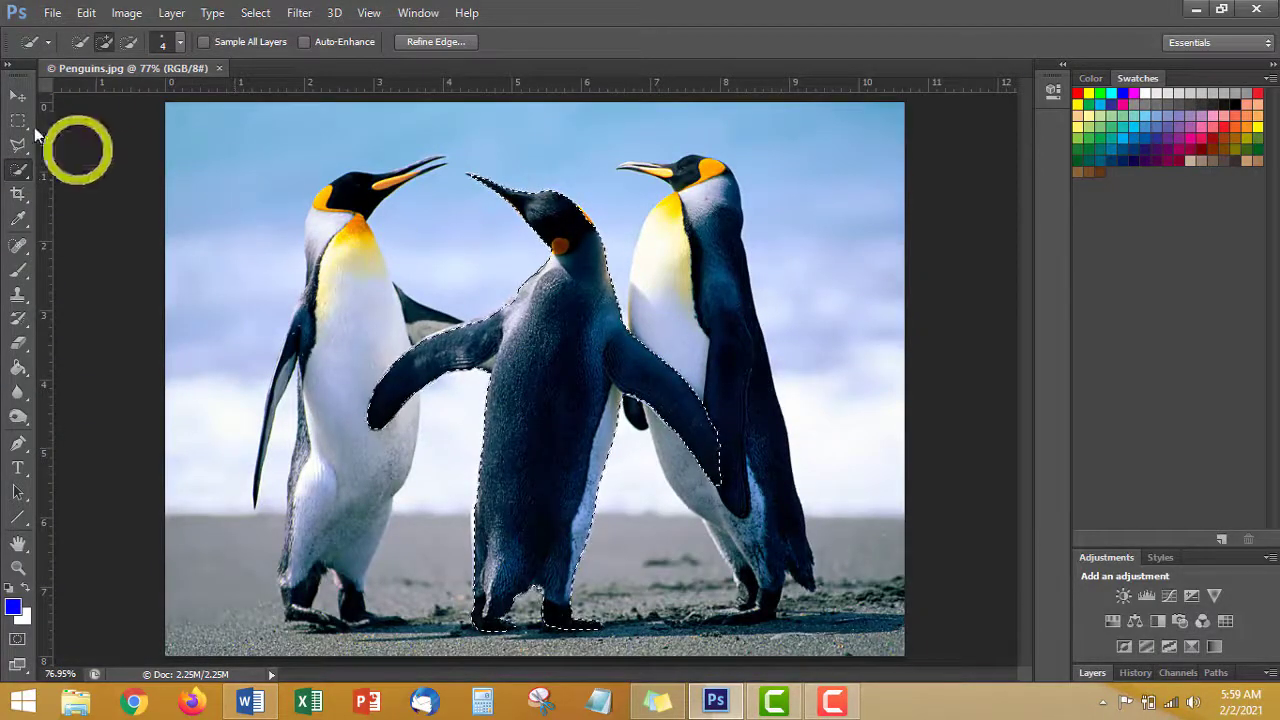
click(16, 99)
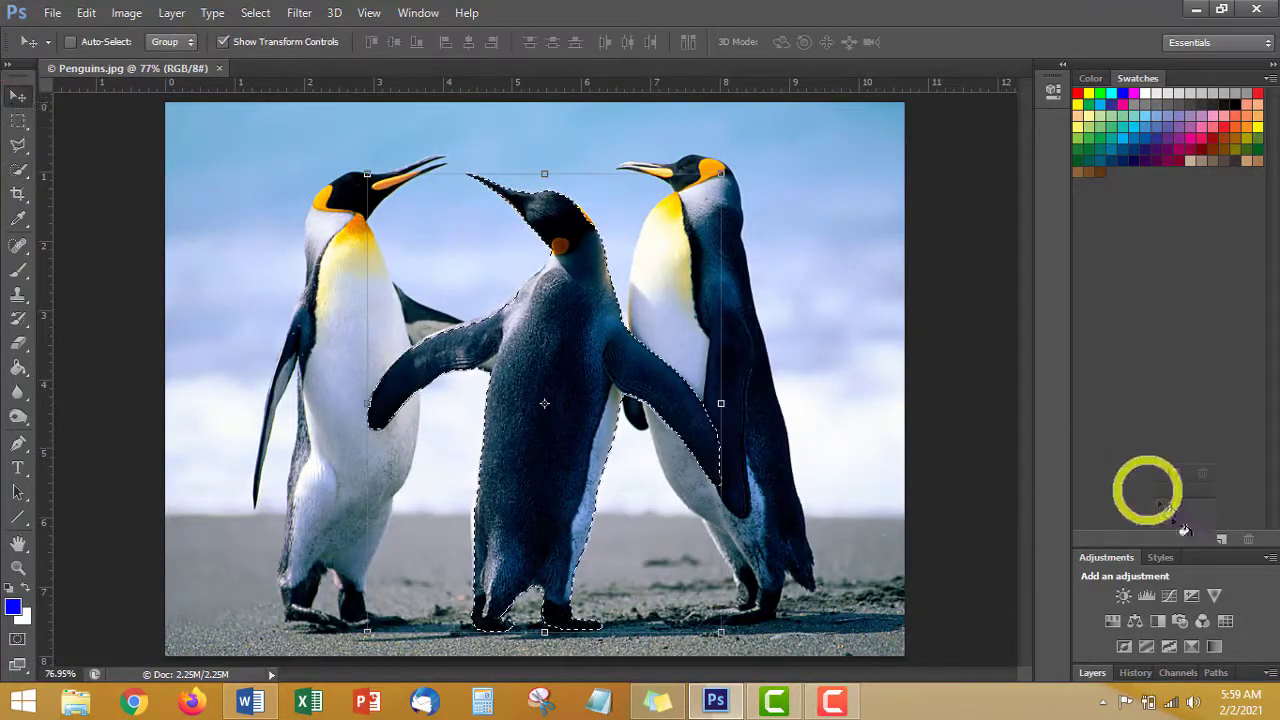
click(1137, 672)
click(1092, 396)
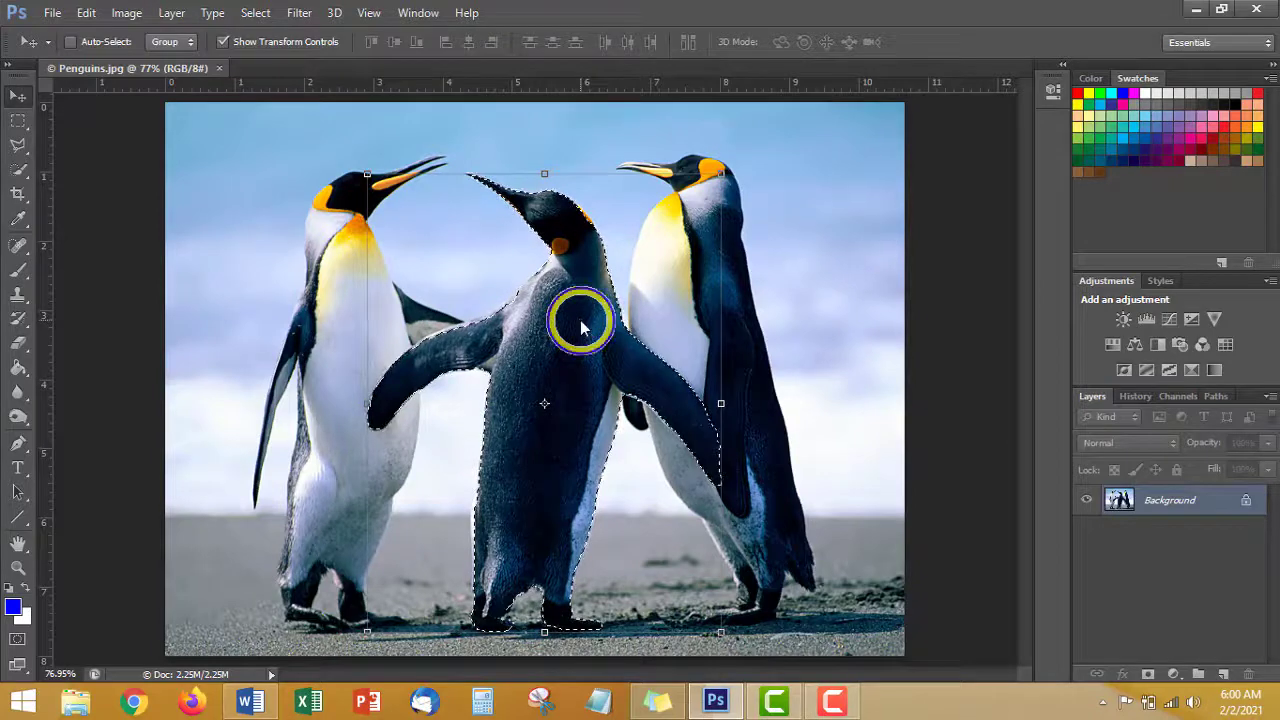
click(18, 120)
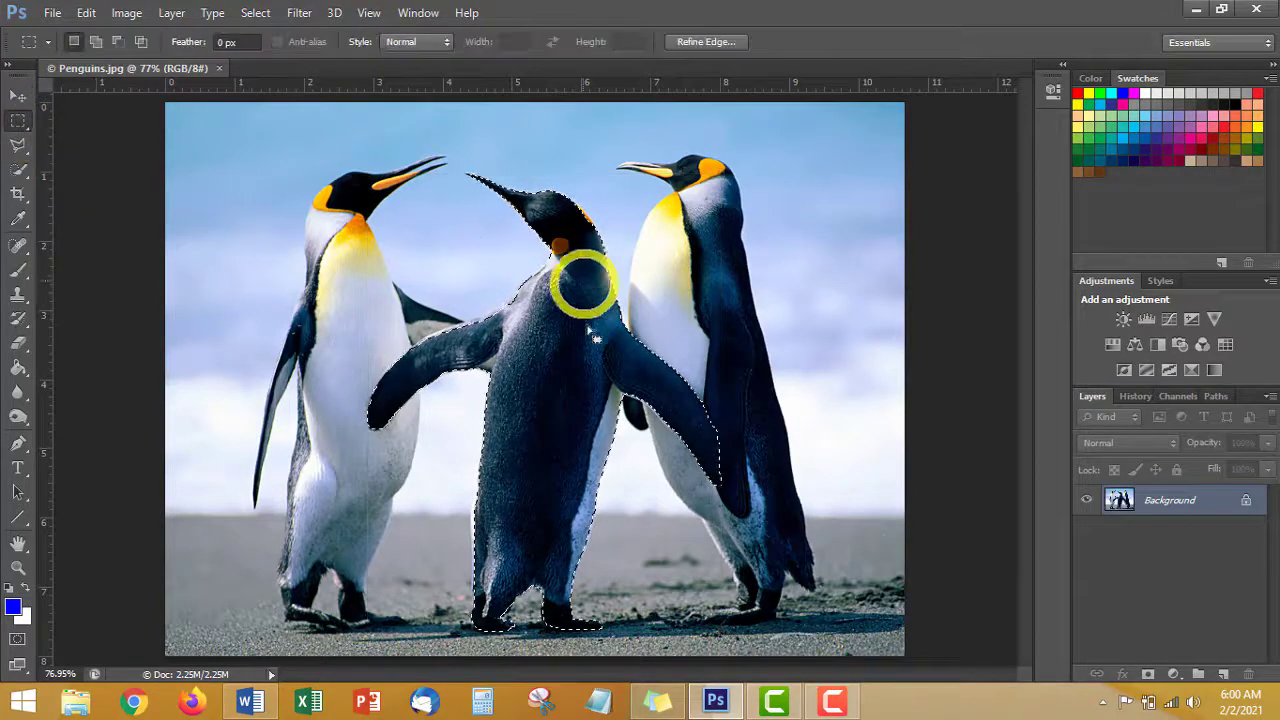
Step: Cut the selected middle penguin onto a new Layer 1 and hide the Background
right_click(583, 372)
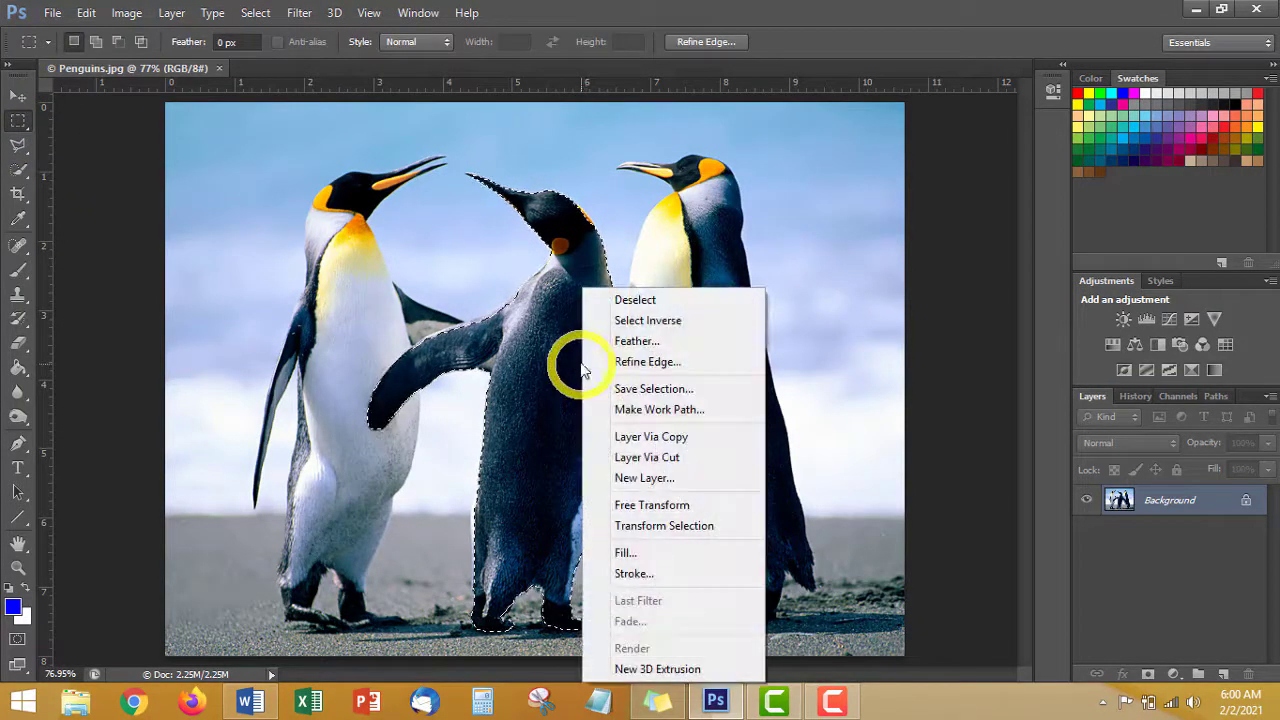
click(668, 458)
click(1089, 532)
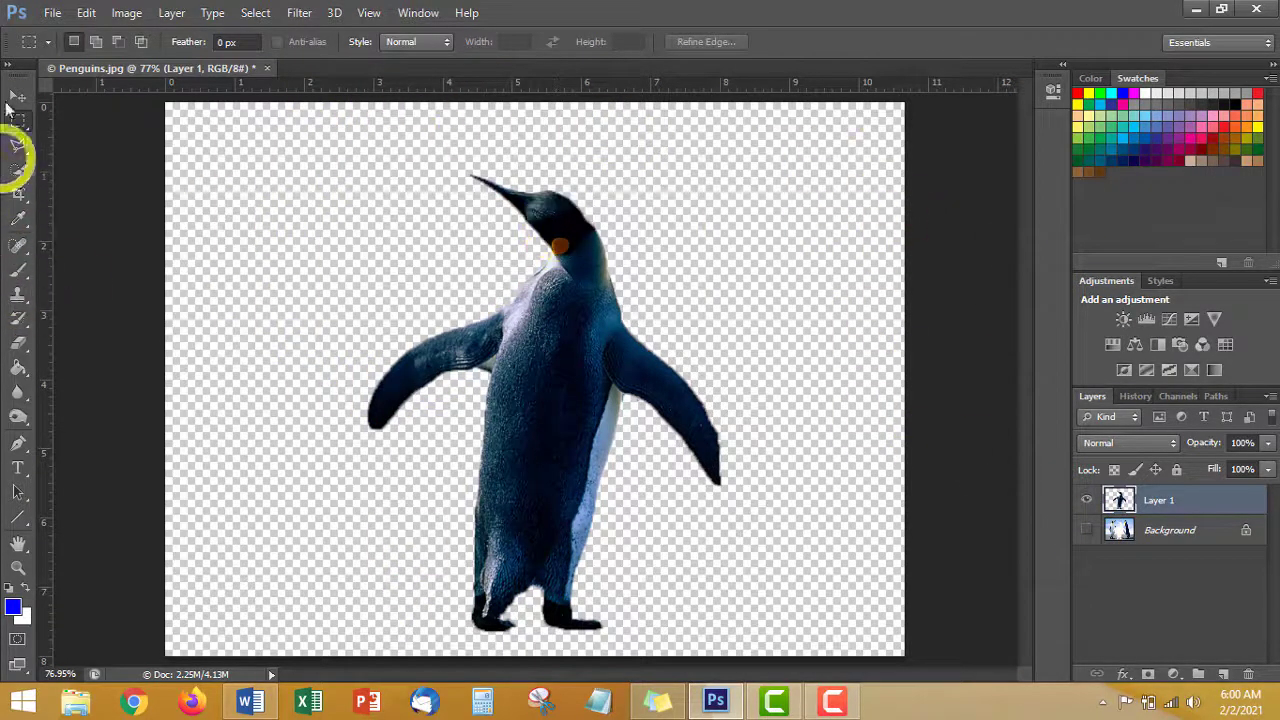
Step: Make the Background layer active and visible again beneath Layer 1
click(16, 96)
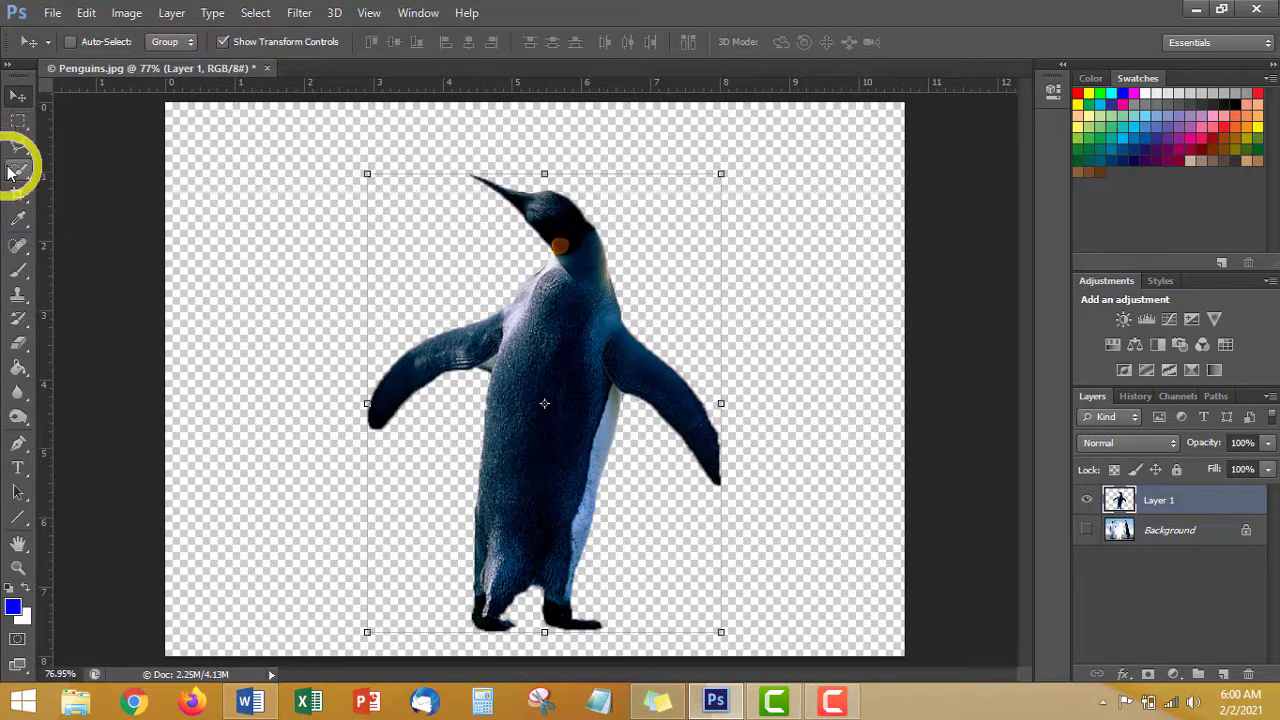
click(1157, 540)
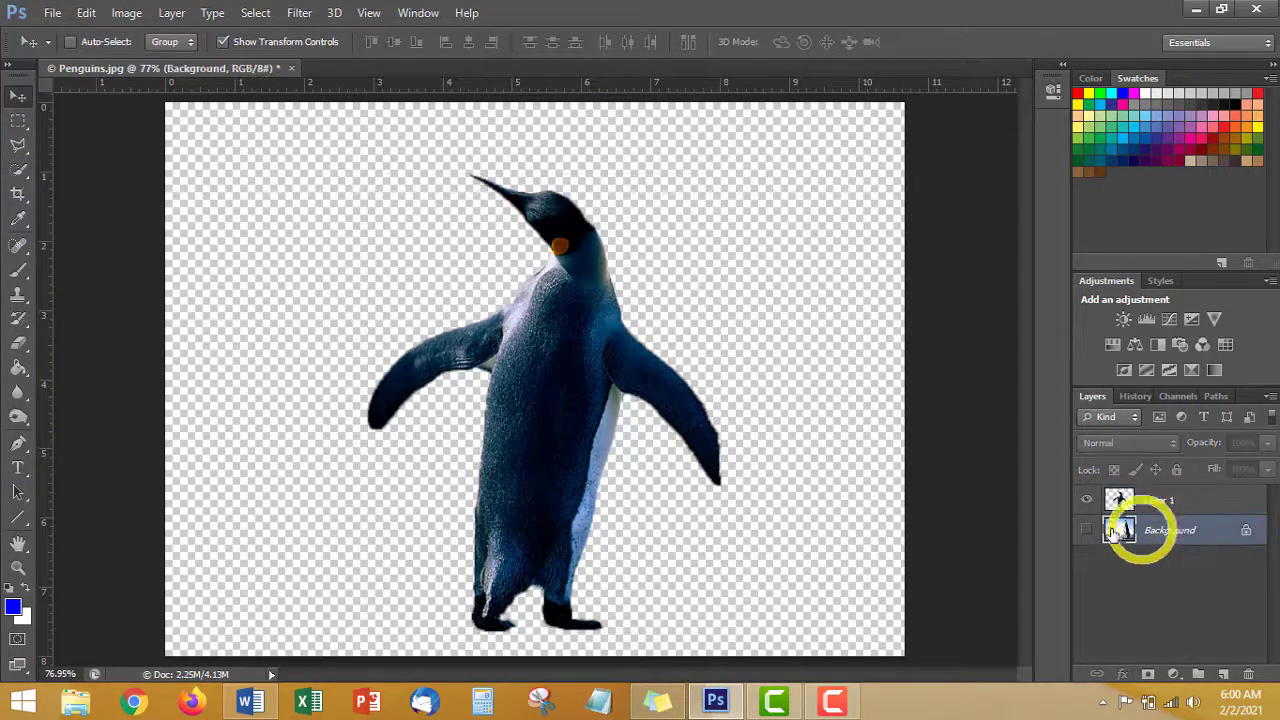
click(1086, 529)
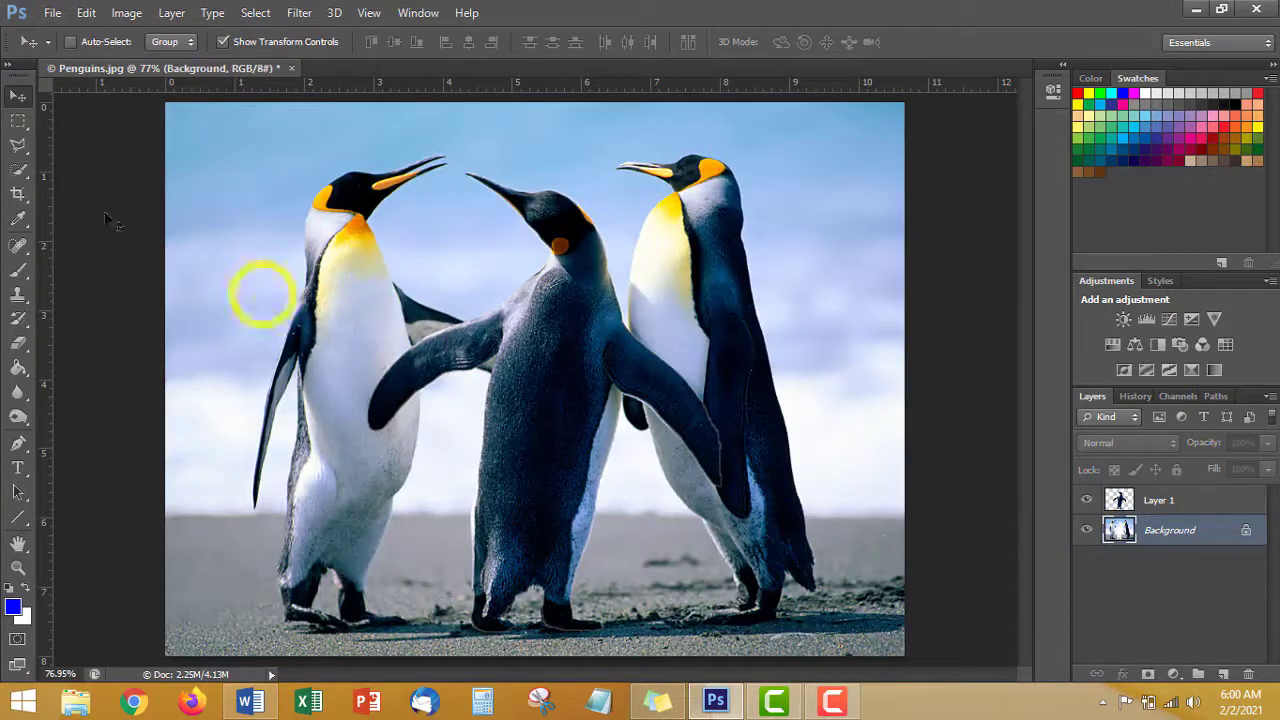
click(20, 172)
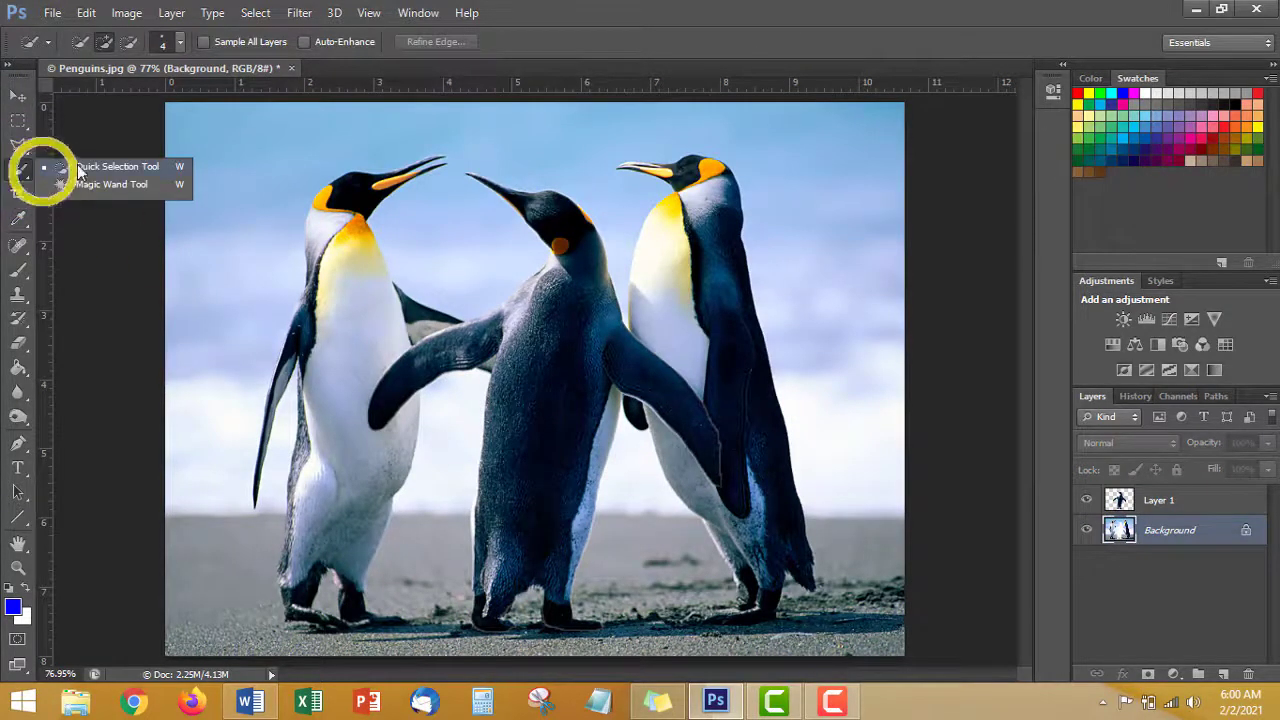
Step: Select top-left sky, trim the excess, then extend the selection above the penguins' heads
click(72, 45)
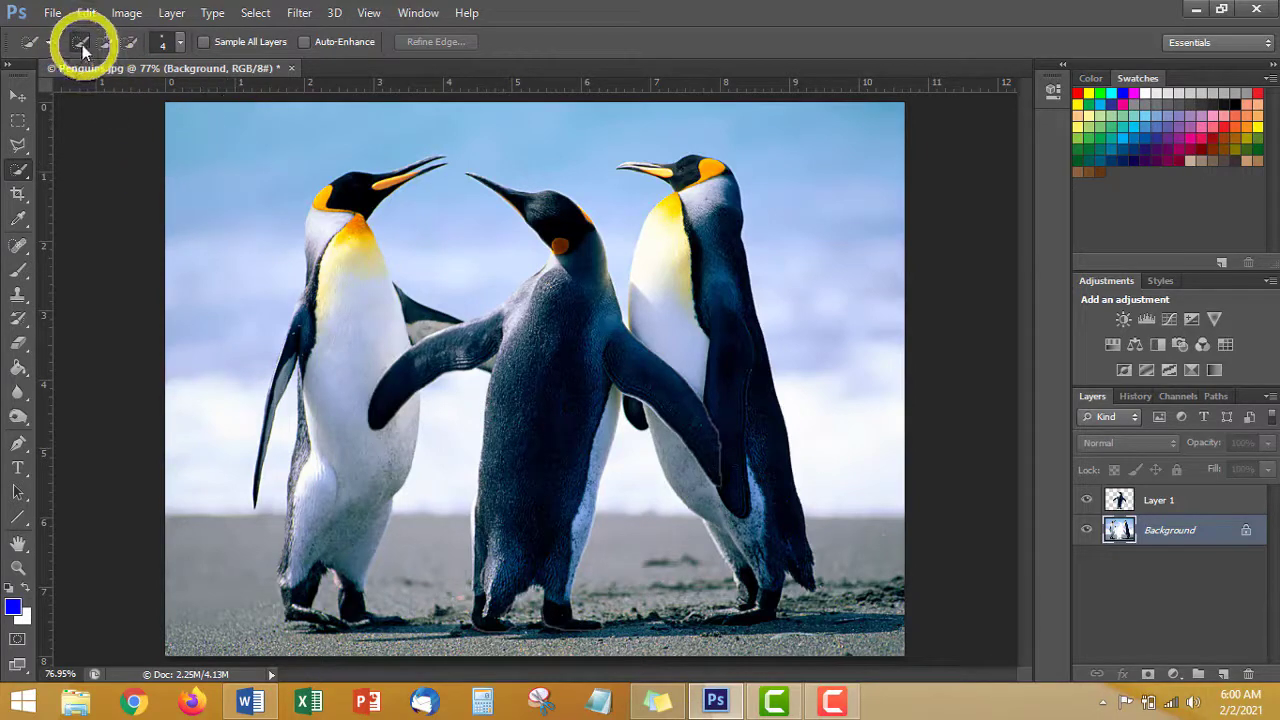
drag(234, 186, 262, 178)
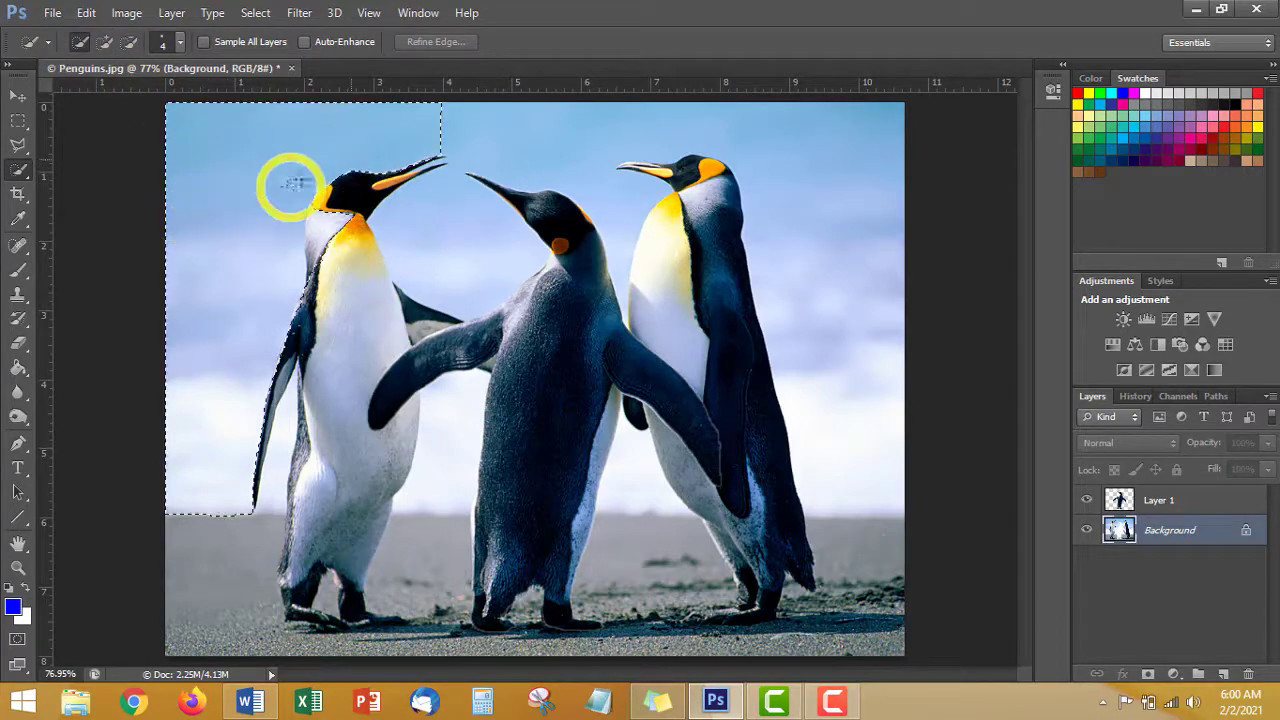
click(130, 43)
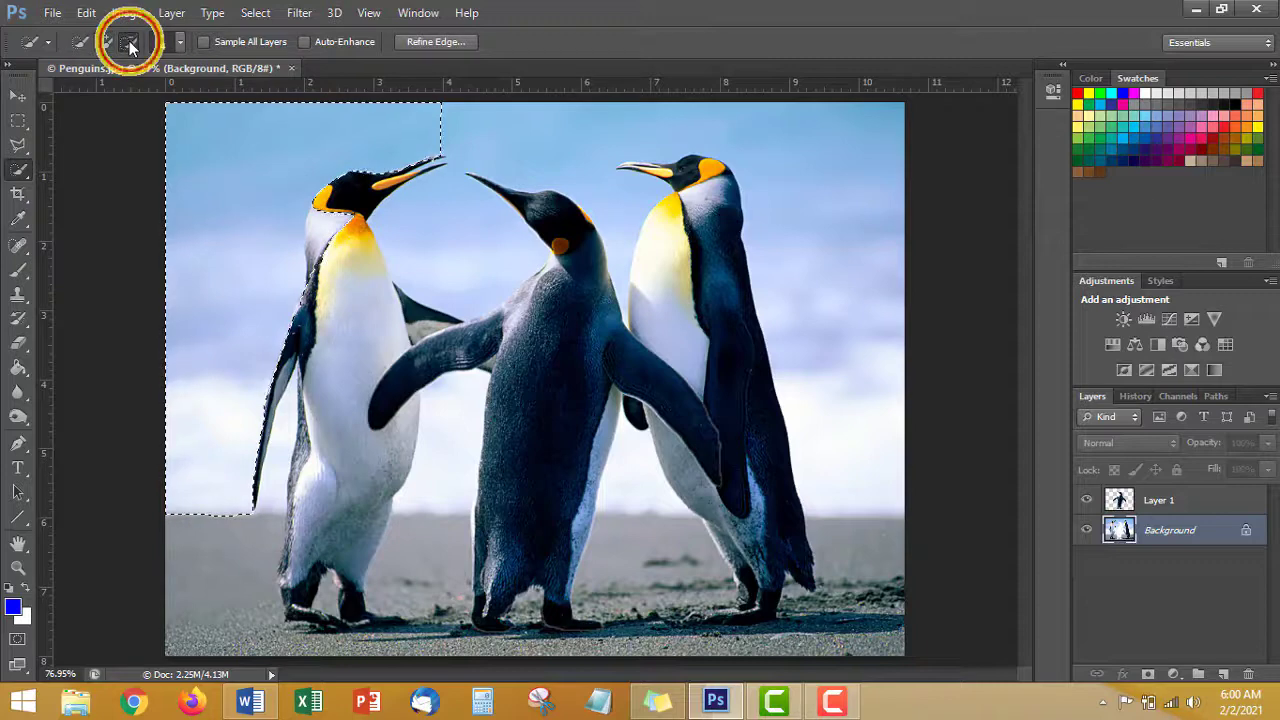
mouse_move(477, 134)
mouse_down()
mouse_move(267, 190)
mouse_move(266, 163)
mouse_move(226, 254)
mouse_move(240, 280)
mouse_move(277, 232)
mouse_up()
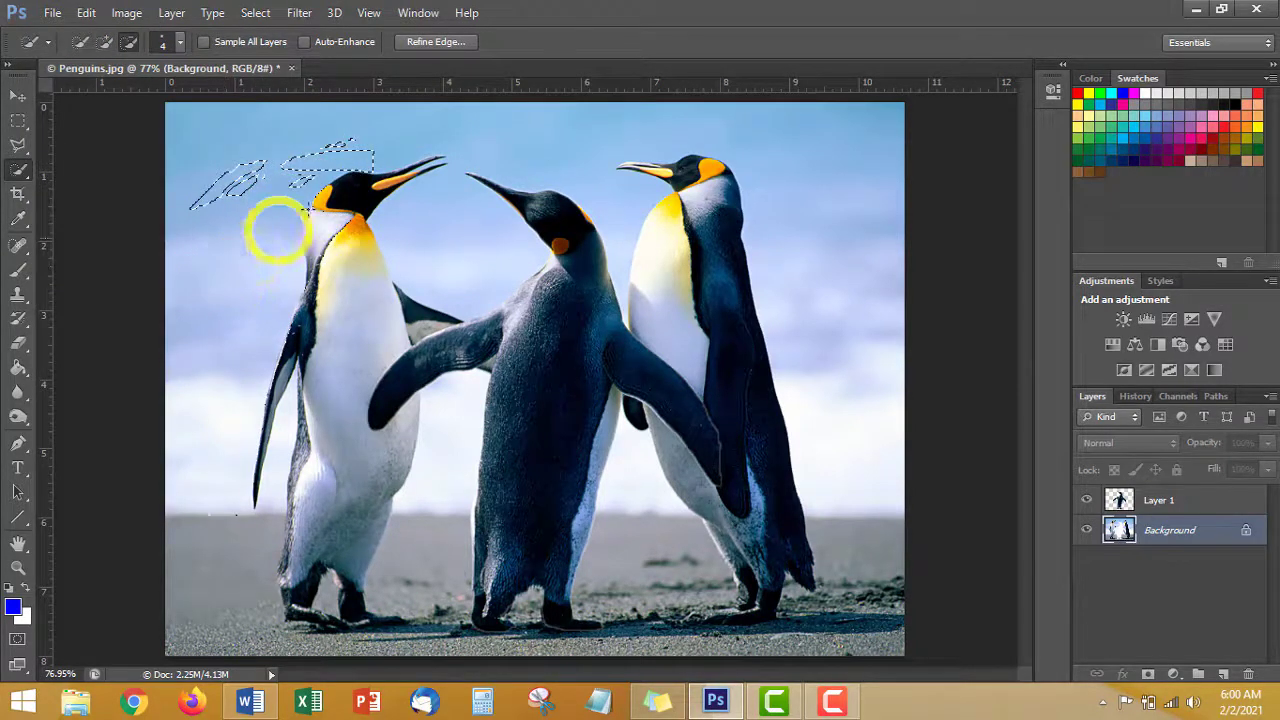
click(105, 42)
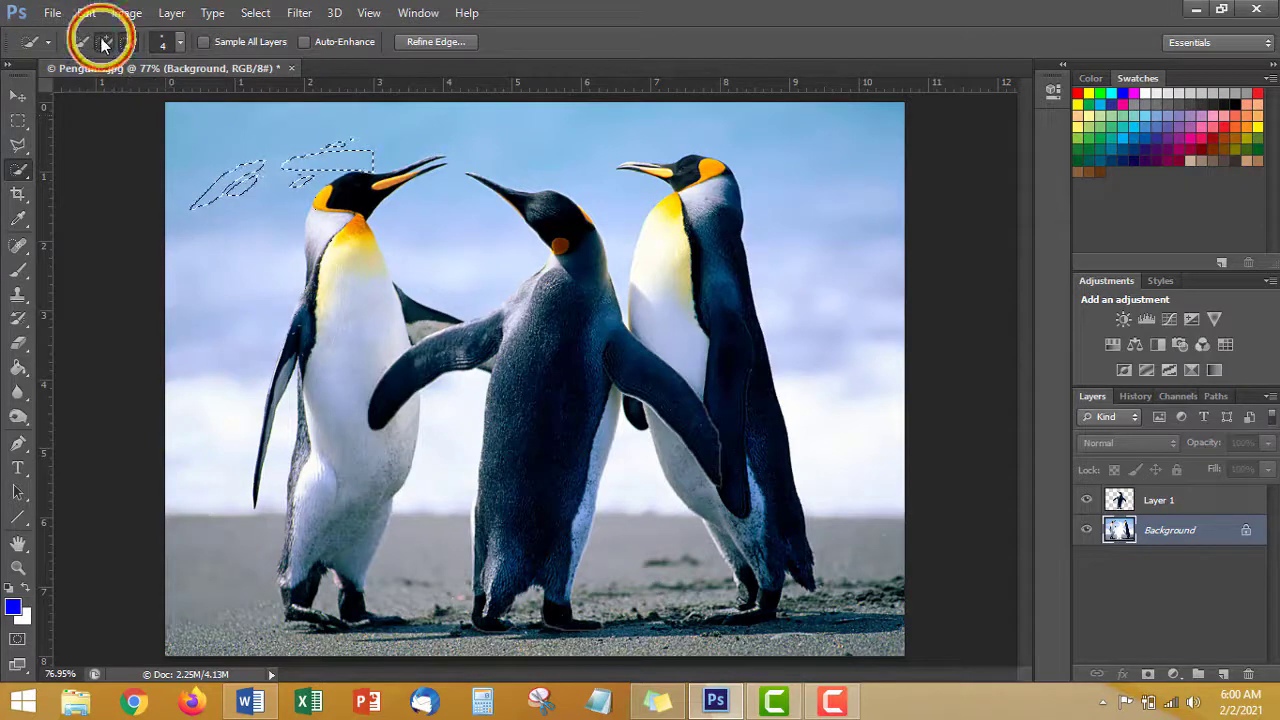
mouse_move(220, 133)
mouse_down()
mouse_move(669, 140)
mouse_move(265, 143)
mouse_up()
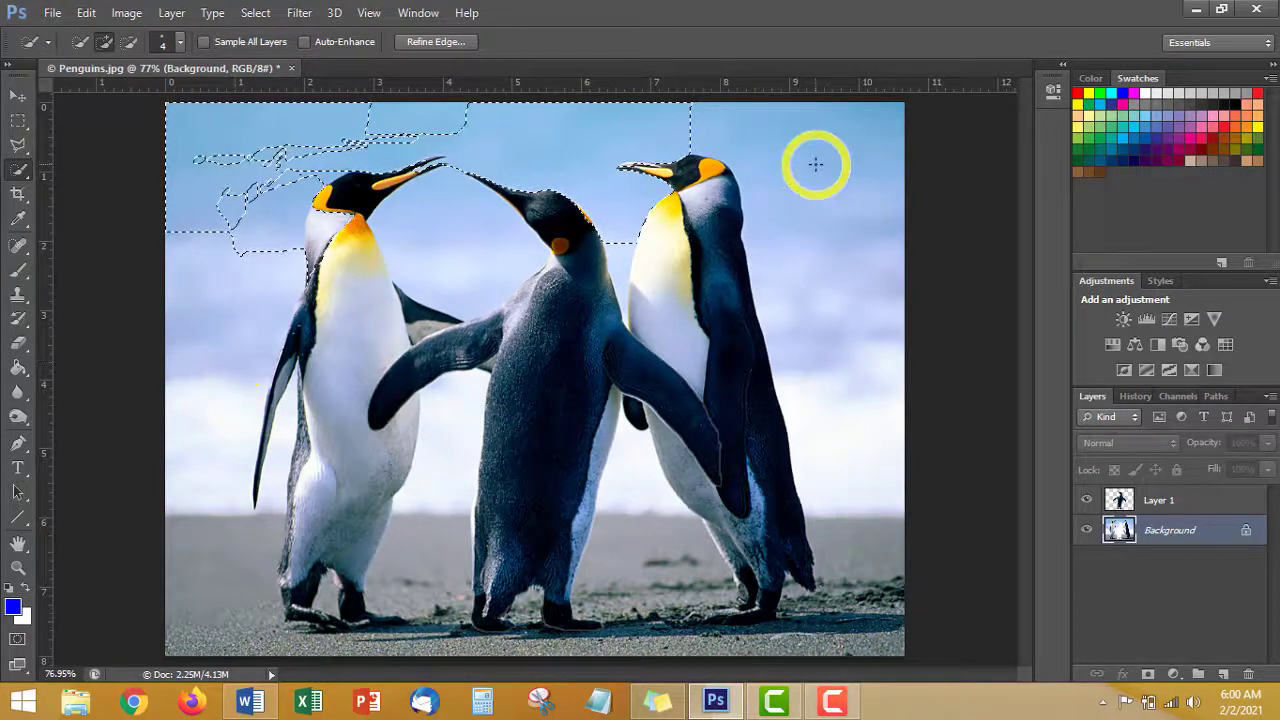
right_click(25, 175)
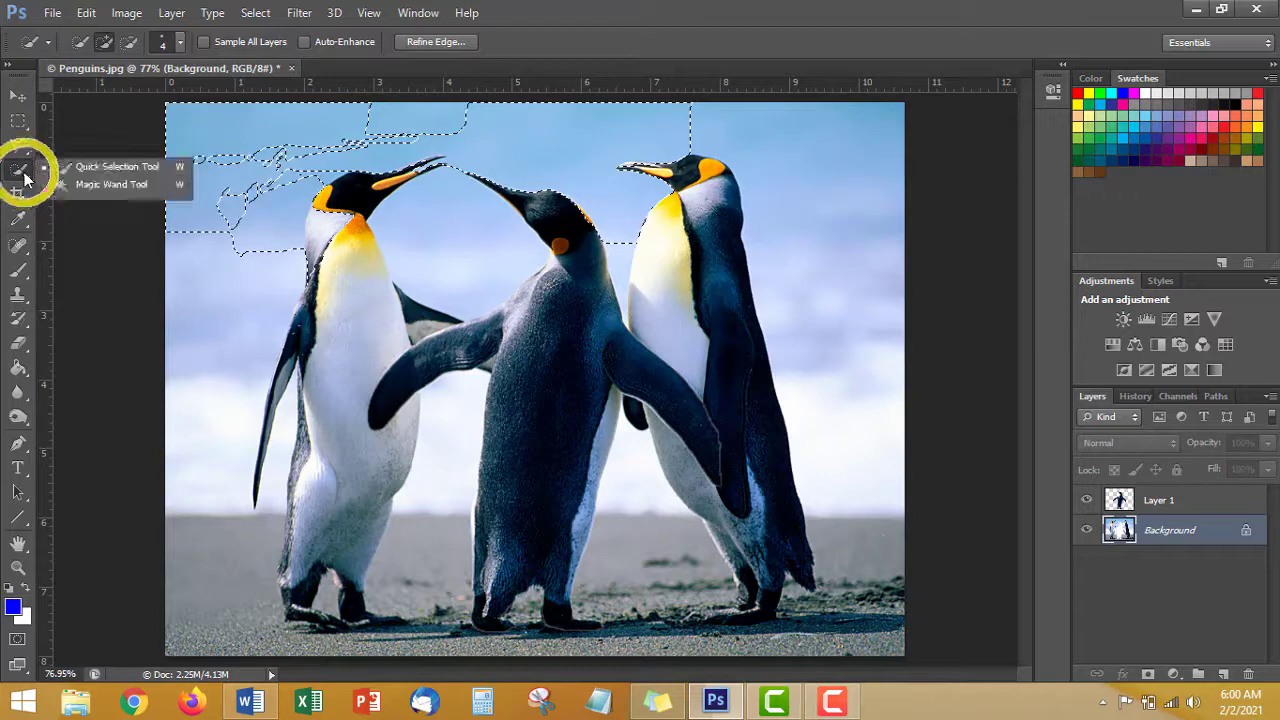
click(23, 171)
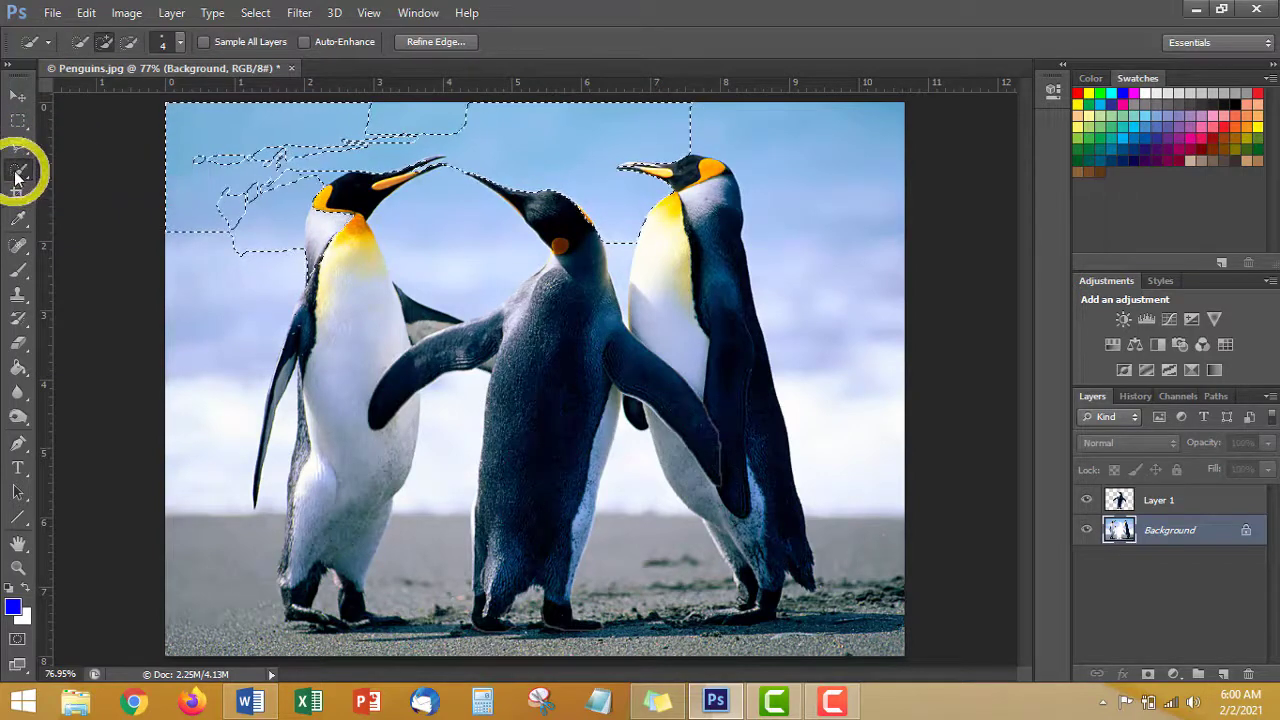
click(183, 47)
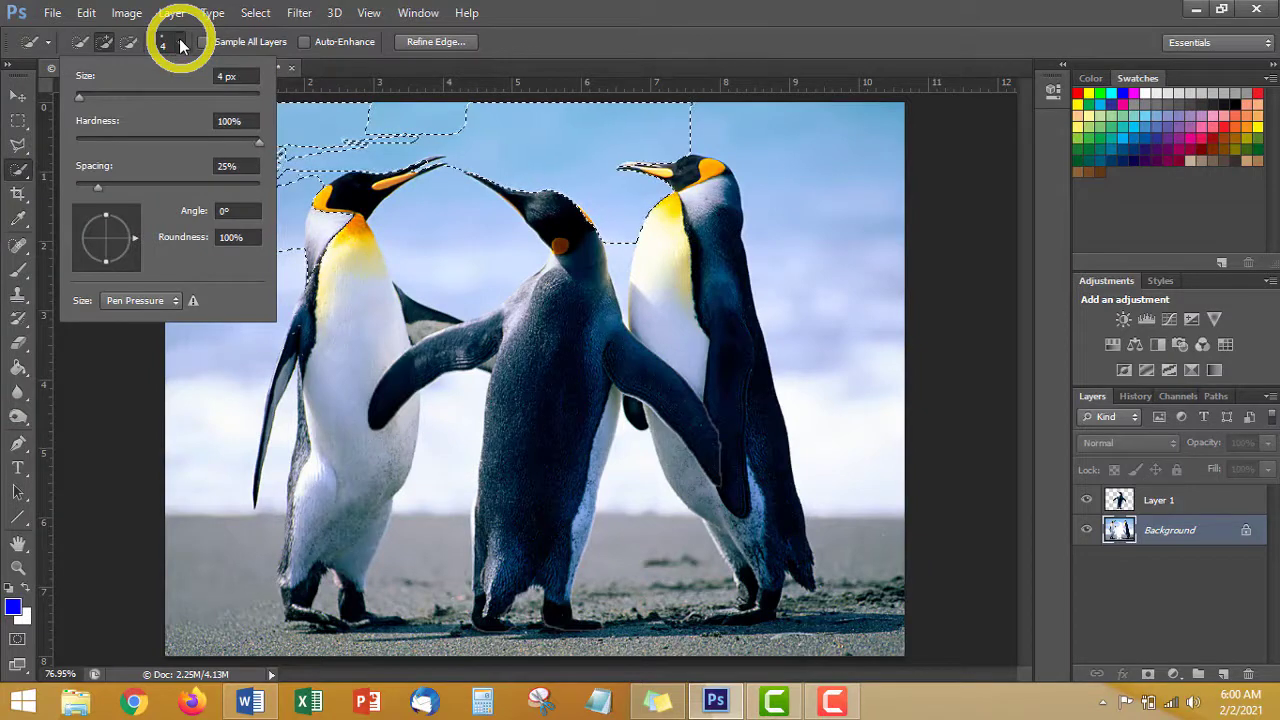
drag(200, 160, 290, 200)
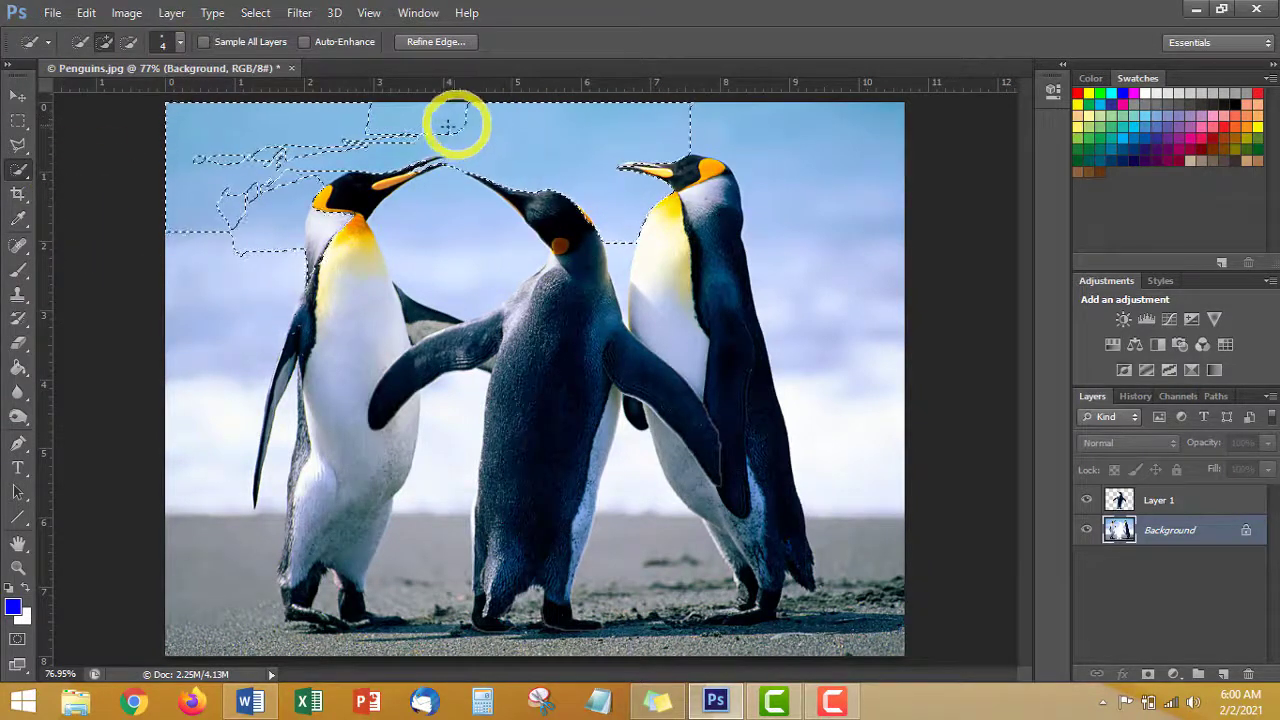
click(17, 180)
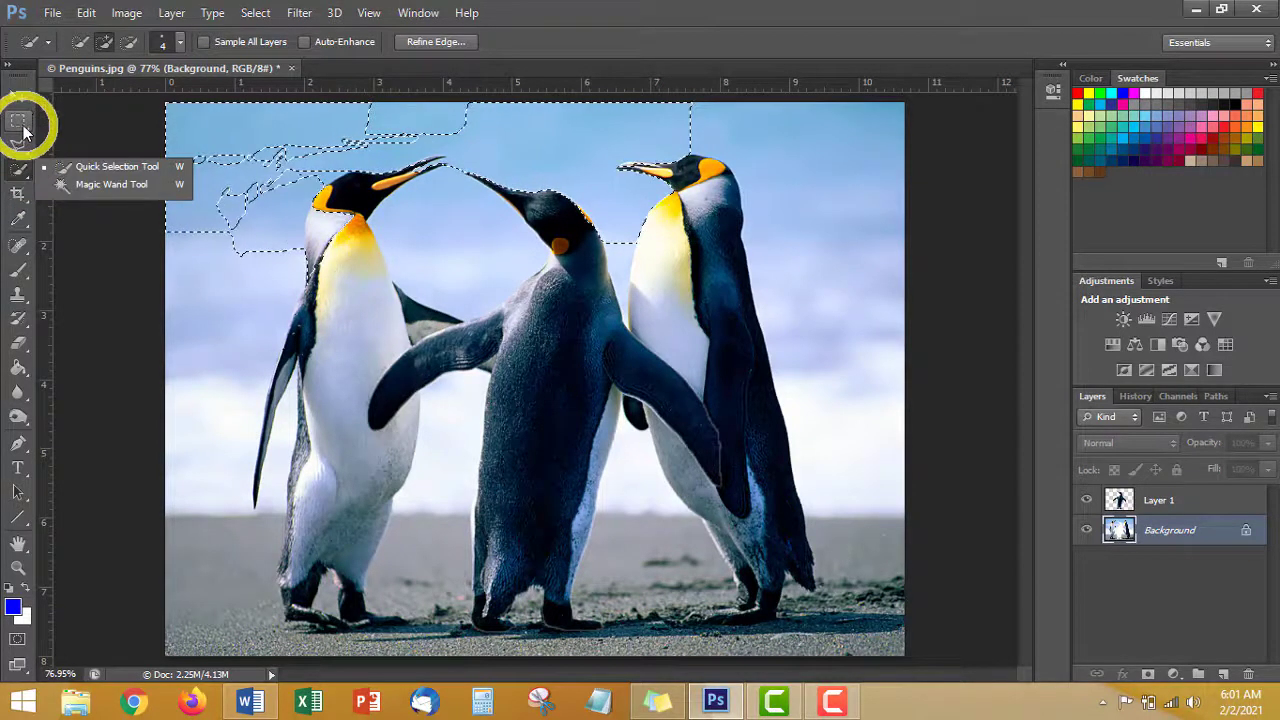
click(24, 130)
right_click(24, 128)
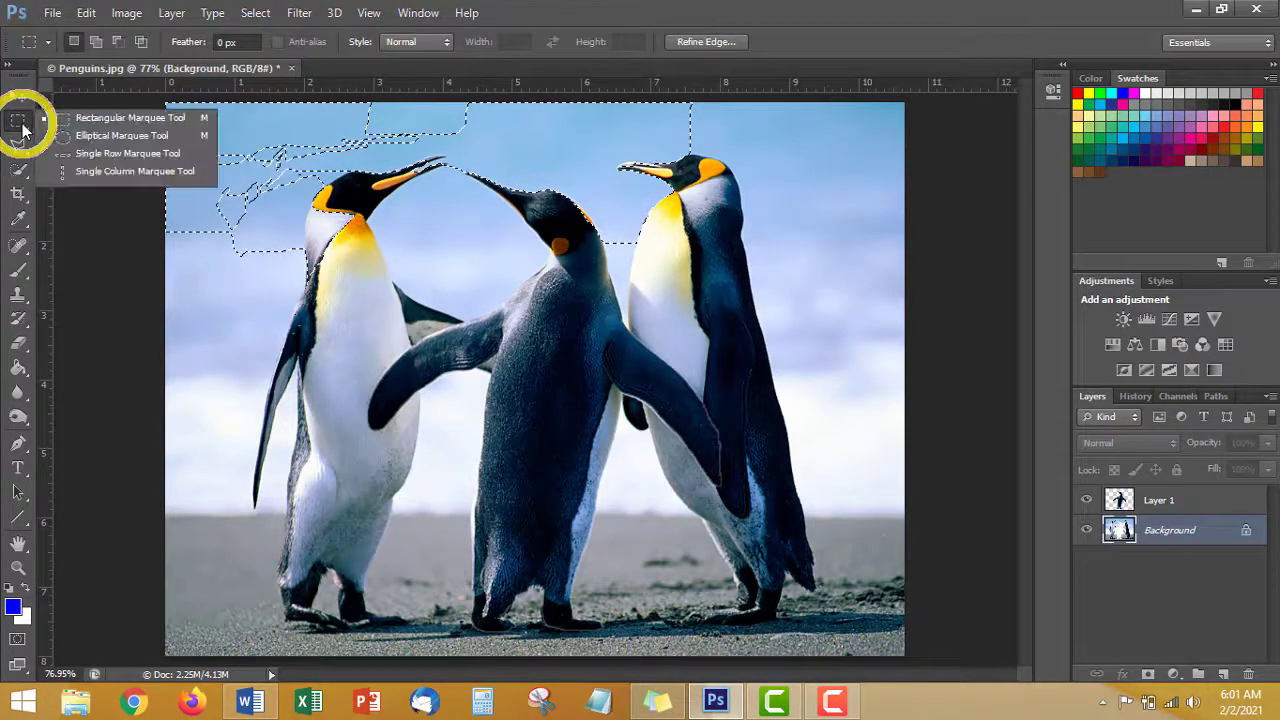
click(18, 132)
click(8, 150)
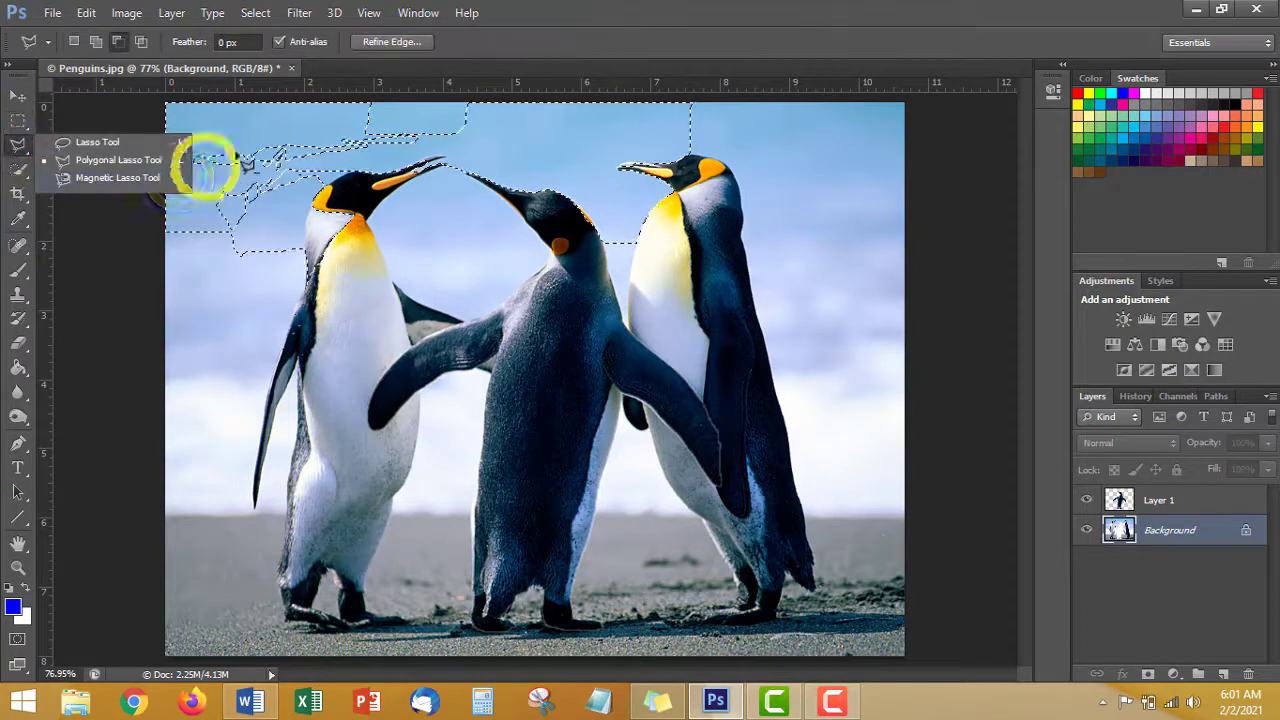
click(20, 184)
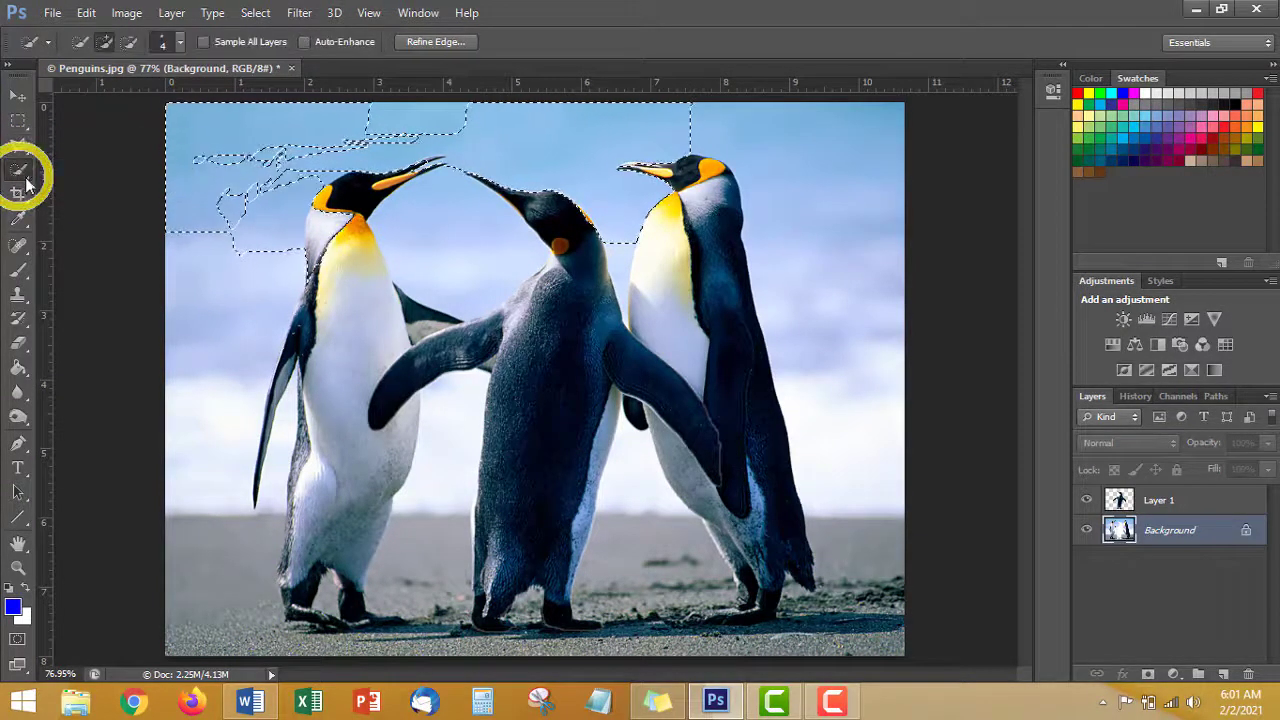
click(29, 185)
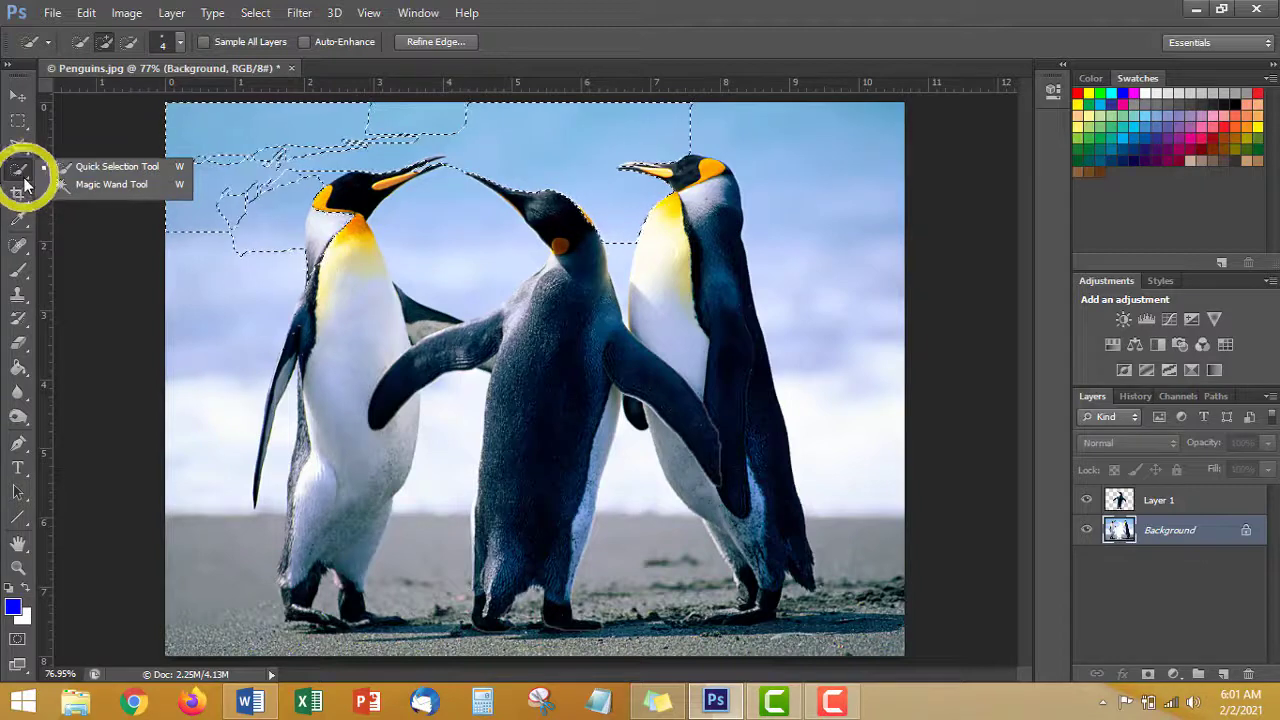
click(110, 166)
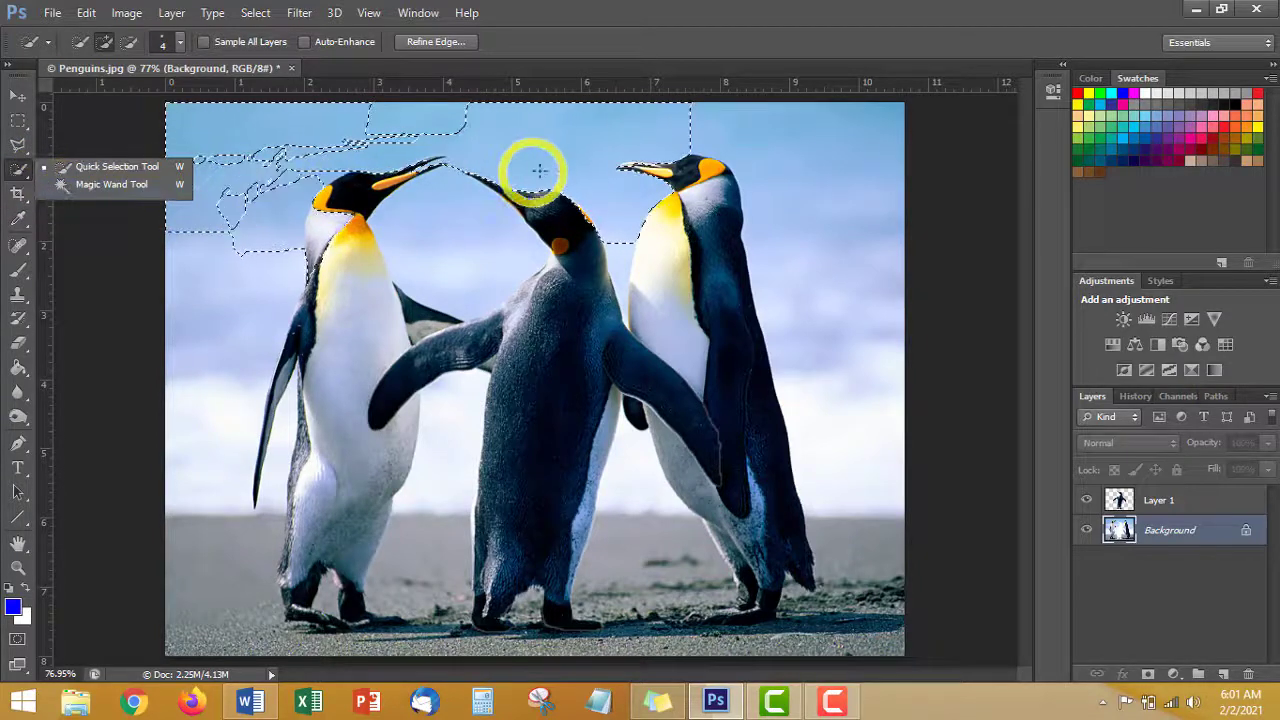
click(17, 170)
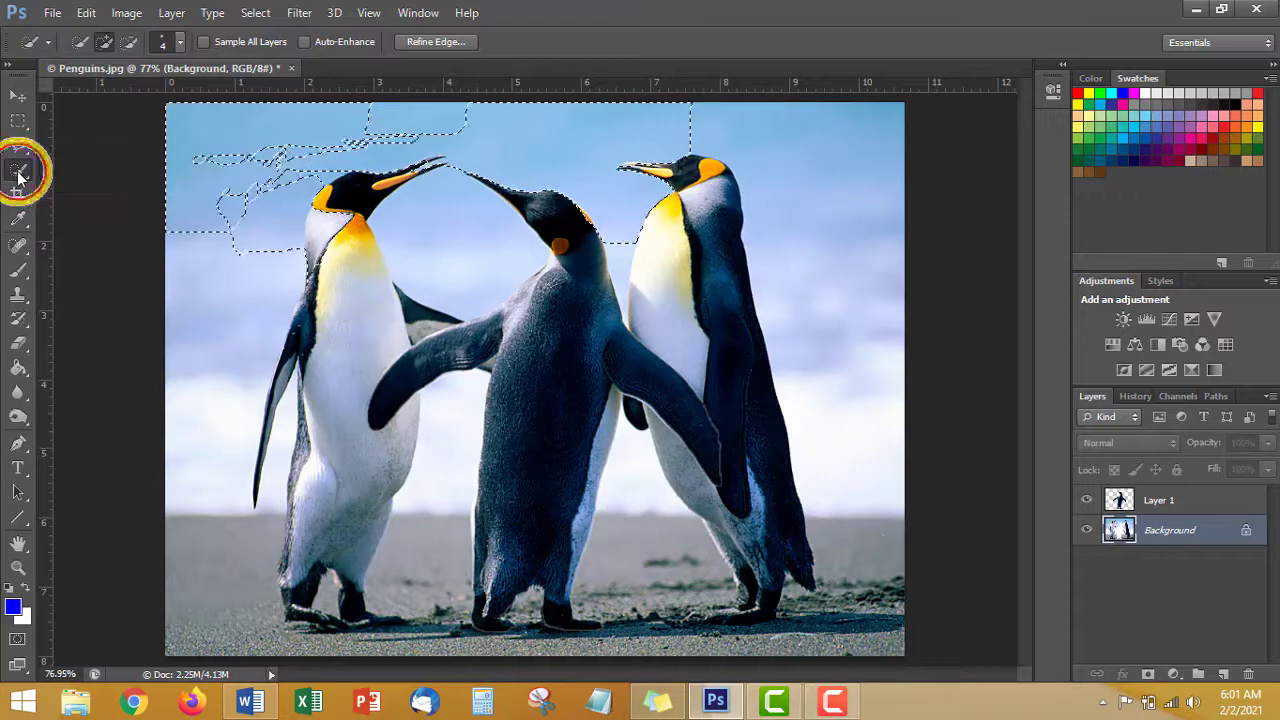
click(18, 158)
click(18, 122)
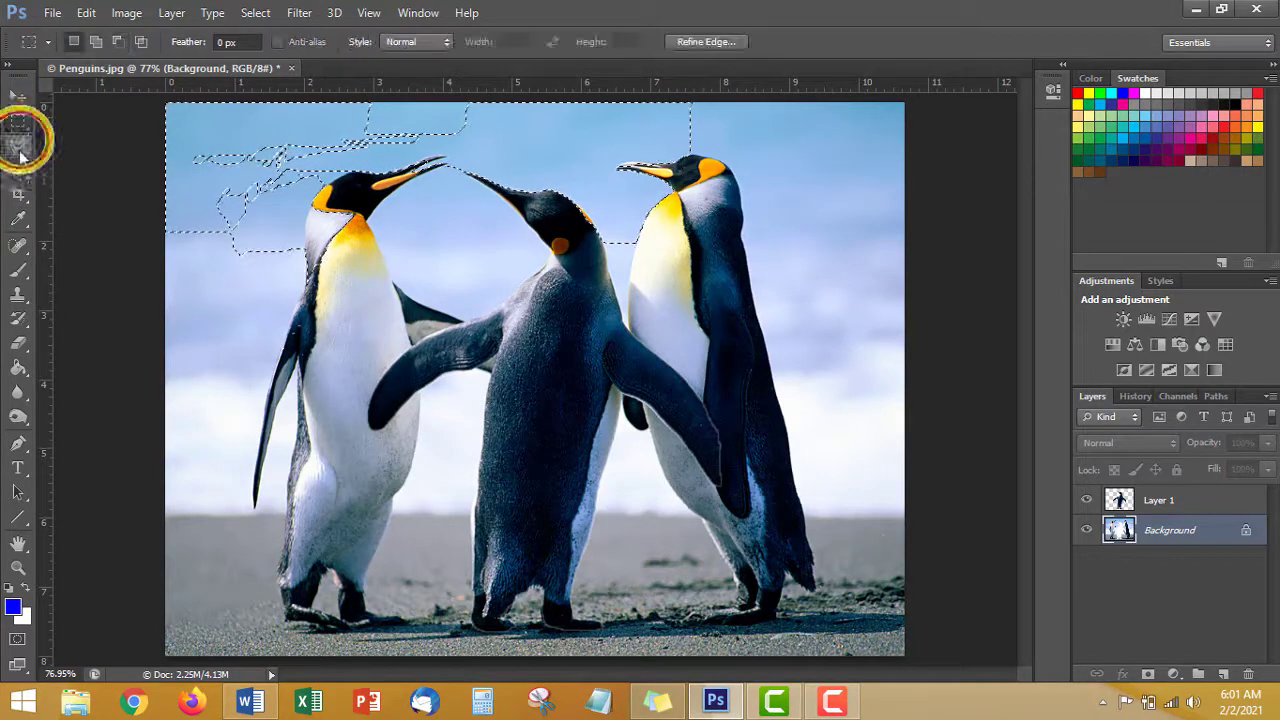
click(22, 168)
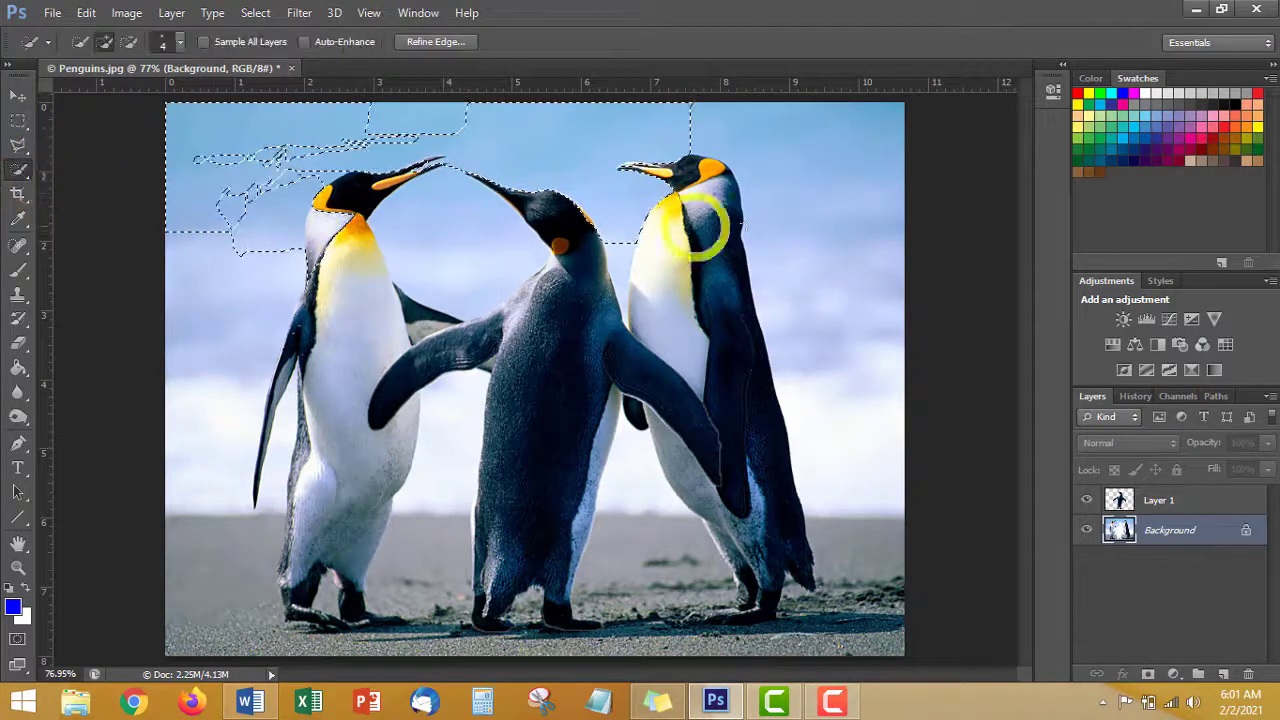